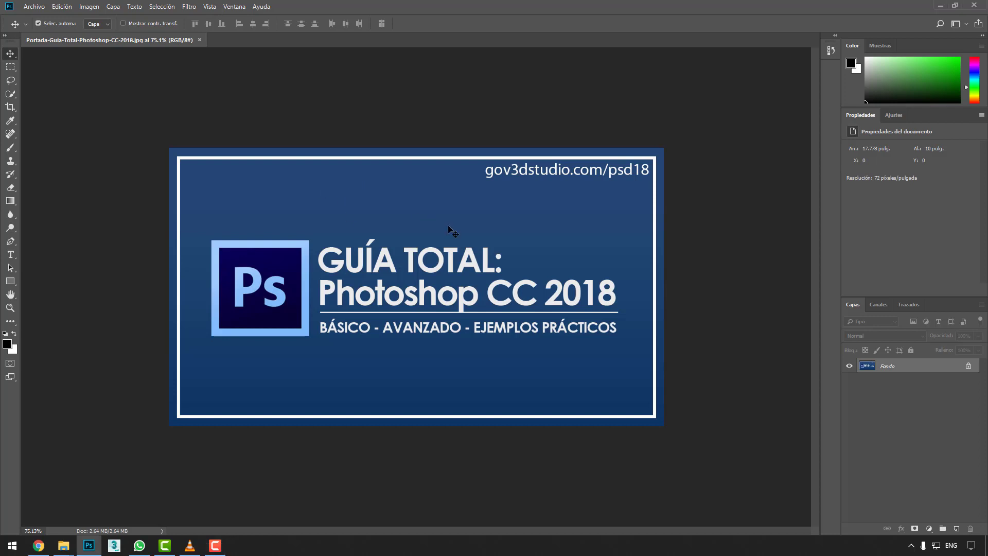
# Zoom in and out on the cover image, then switch the toolbar to a two-column layout.
pyautogui.scroll(5, 449, 230)
pyautogui.hotkey('ctrl', '0')
pyautogui.scroll(8, 449, 230)
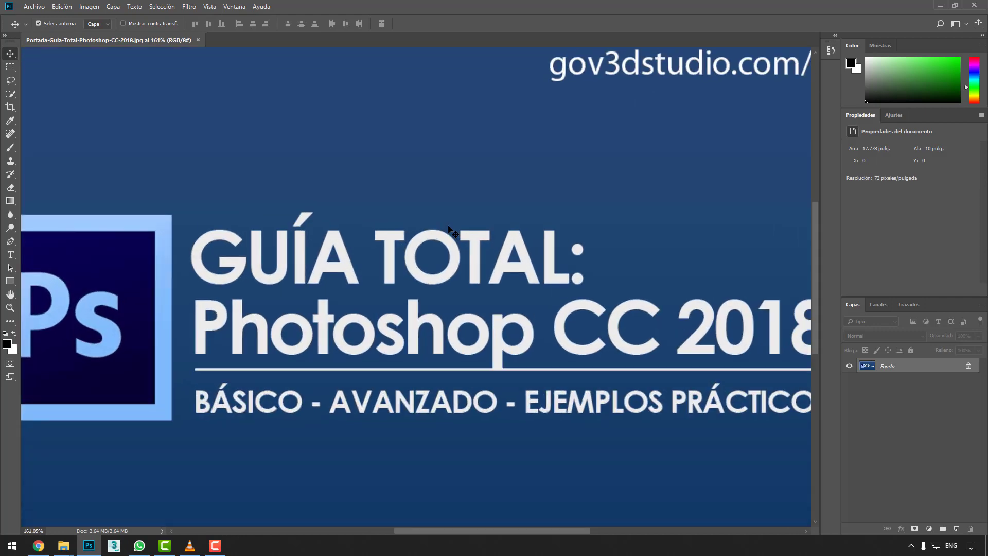
pyautogui.scroll(-8, 448, 230)
pyautogui.scroll(5, 448, 230)
pyautogui.scroll(-4, 449, 230)
pyautogui.scroll(2, 449, 230)
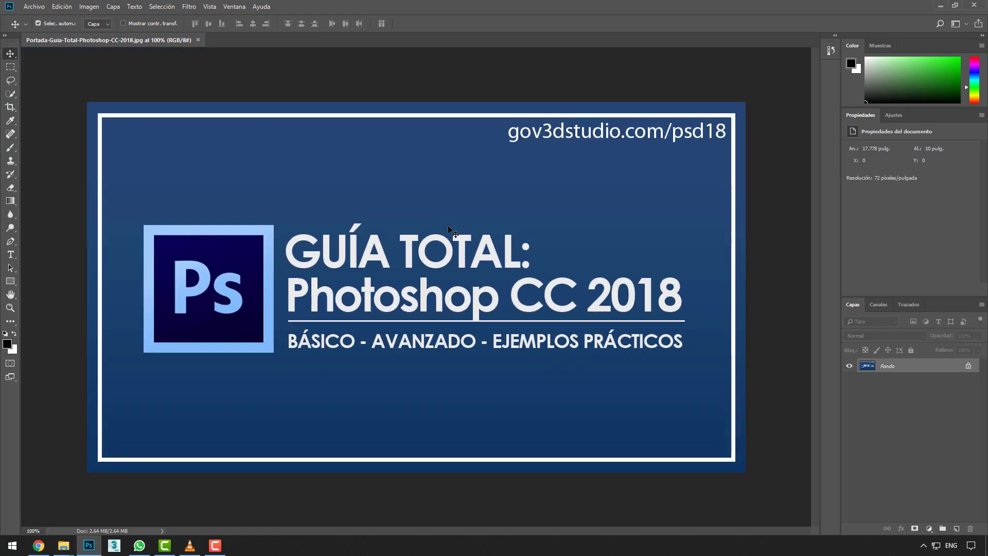
pyautogui.scroll(-2, 449, 230)
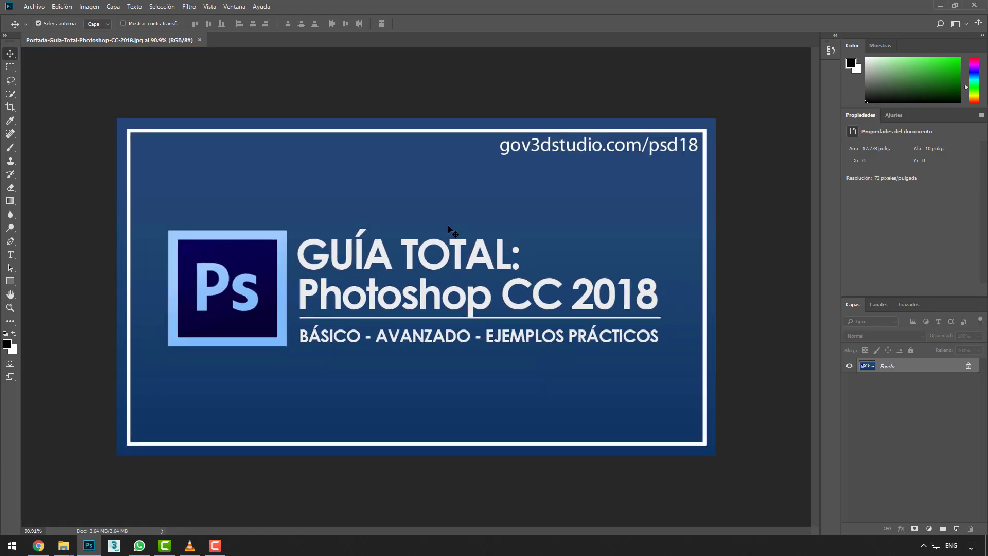
pyautogui.click(5, 35)
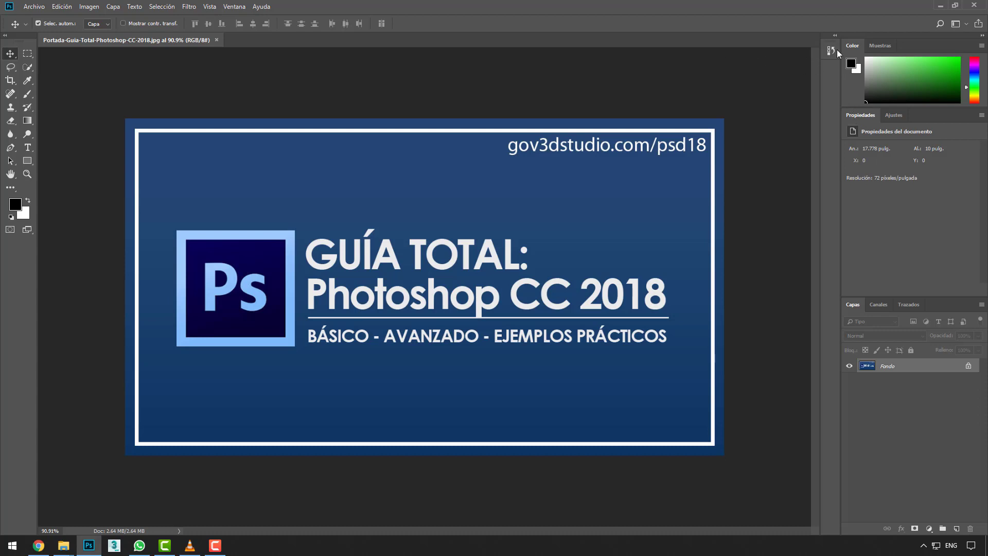
# Undock and close the Color, Muestras and Propiedades panels.
pyautogui.moveTo(857, 46); pyautogui.dragTo(685, 79)
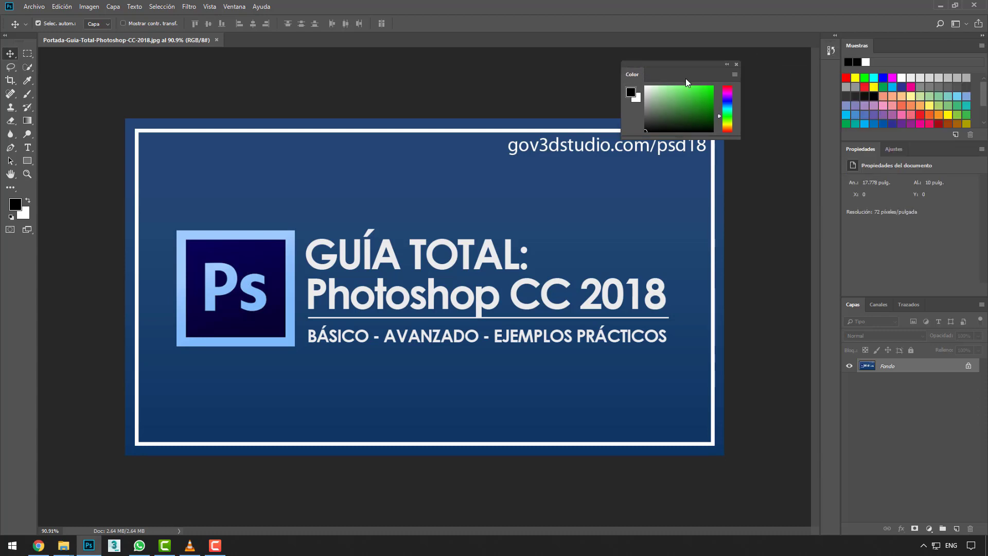
pyautogui.click(736, 64)
pyautogui.moveTo(856, 45); pyautogui.dragTo(704, 71)
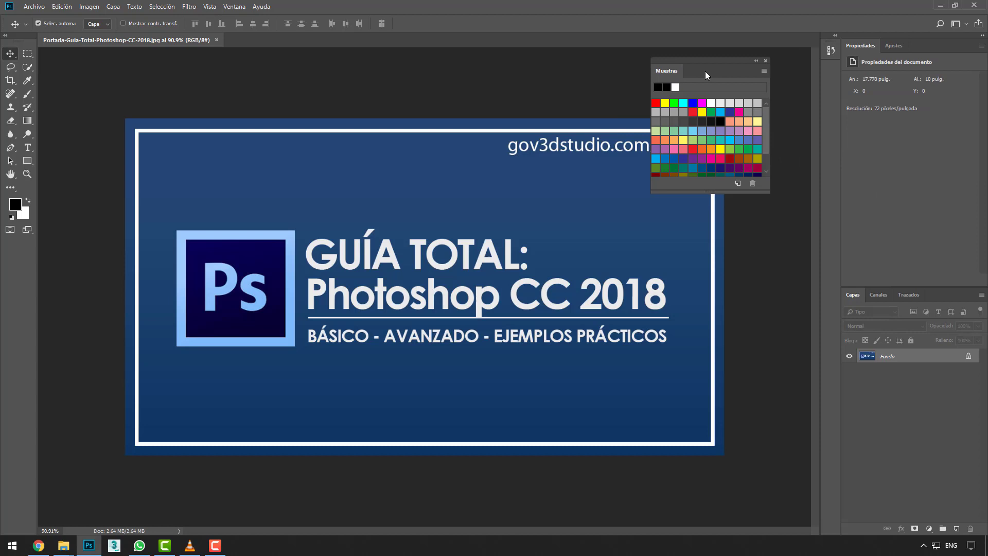
pyautogui.click(765, 61)
pyautogui.moveTo(861, 46); pyautogui.dragTo(687, 79)
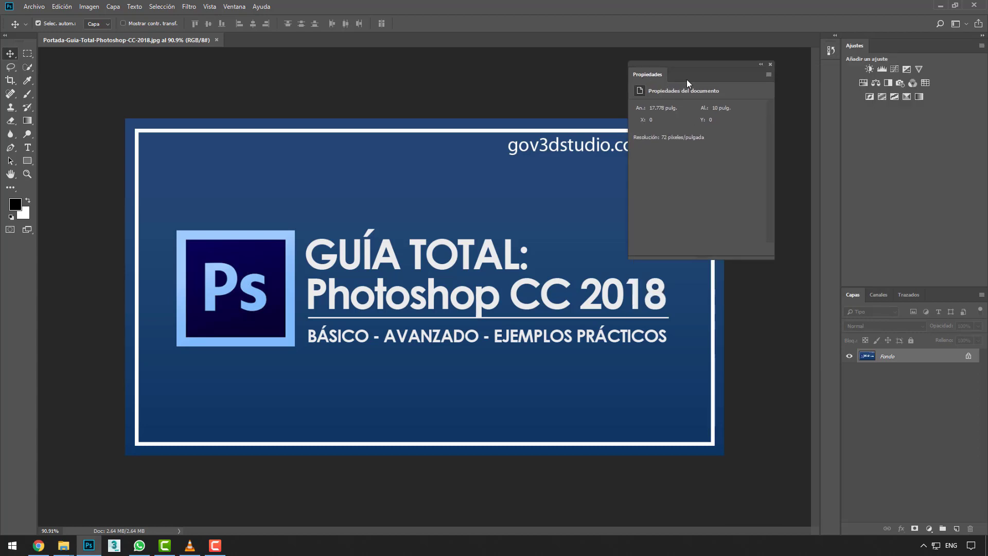
pyautogui.click(770, 64)
# Undock and close the Ajustes, Capas and history panels, then float the tools panel.
pyautogui.moveTo(853, 45); pyautogui.dragTo(627, 83)
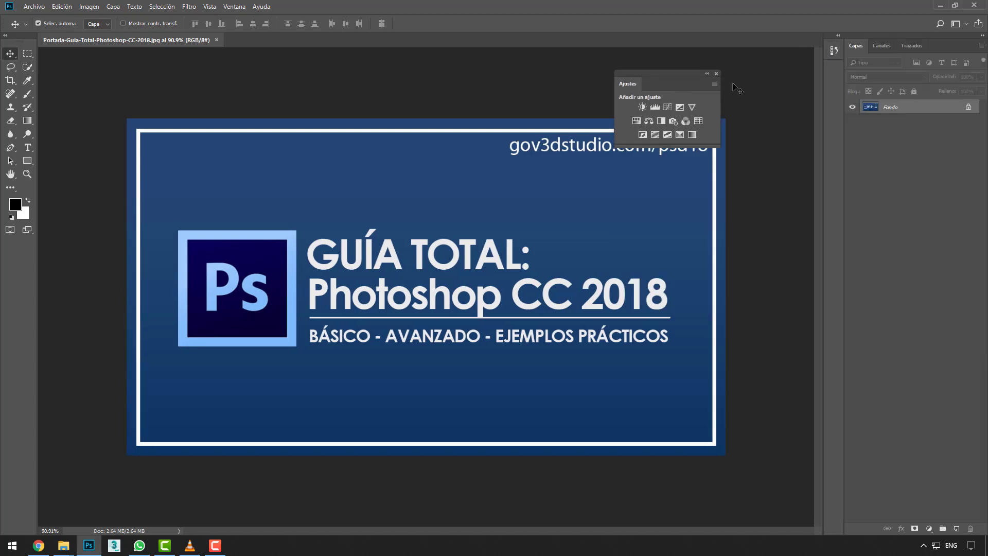
pyautogui.click(716, 75)
pyautogui.moveTo(855, 45); pyautogui.dragTo(588, 79)
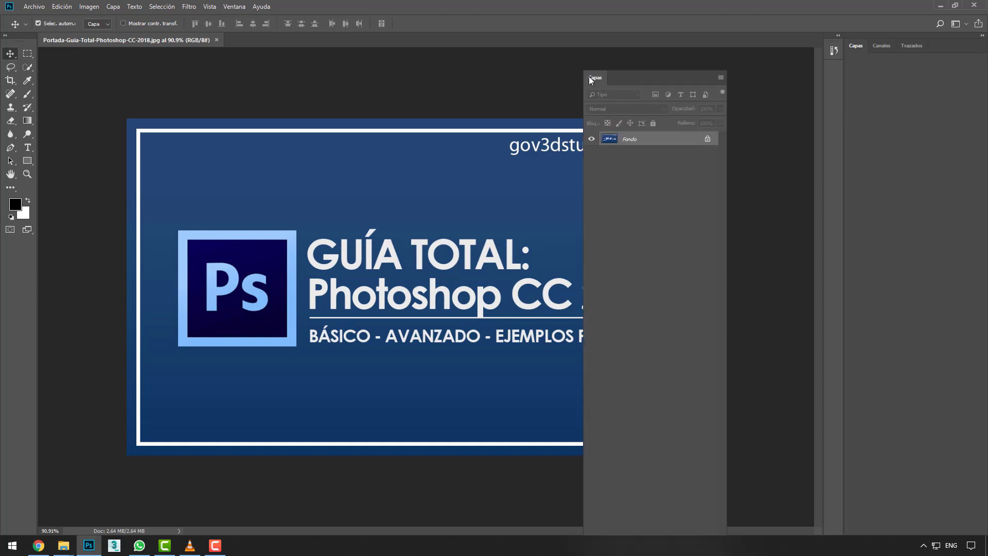
pyautogui.click(715, 69)
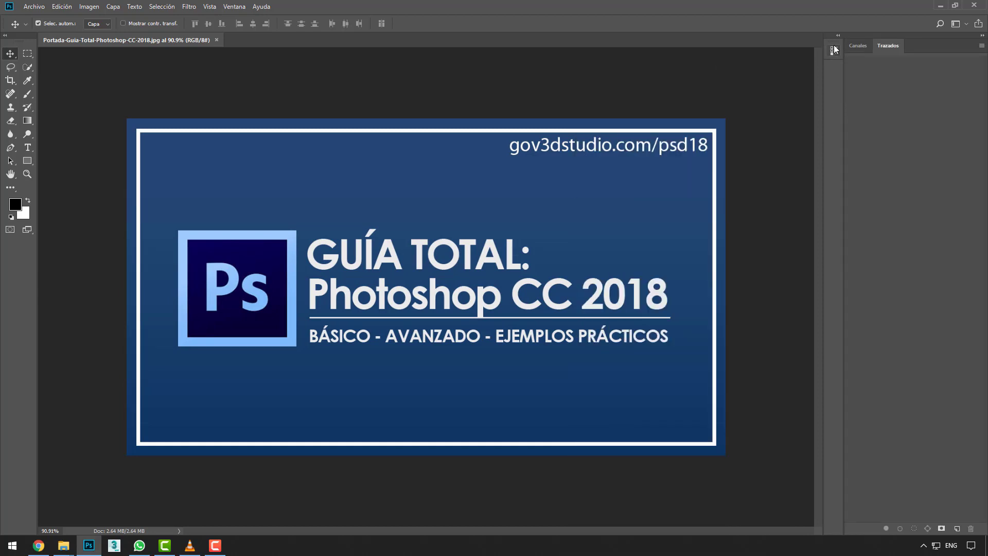
pyautogui.moveTo(813, 57); pyautogui.dragTo(739, 72)
pyautogui.click(721, 68)
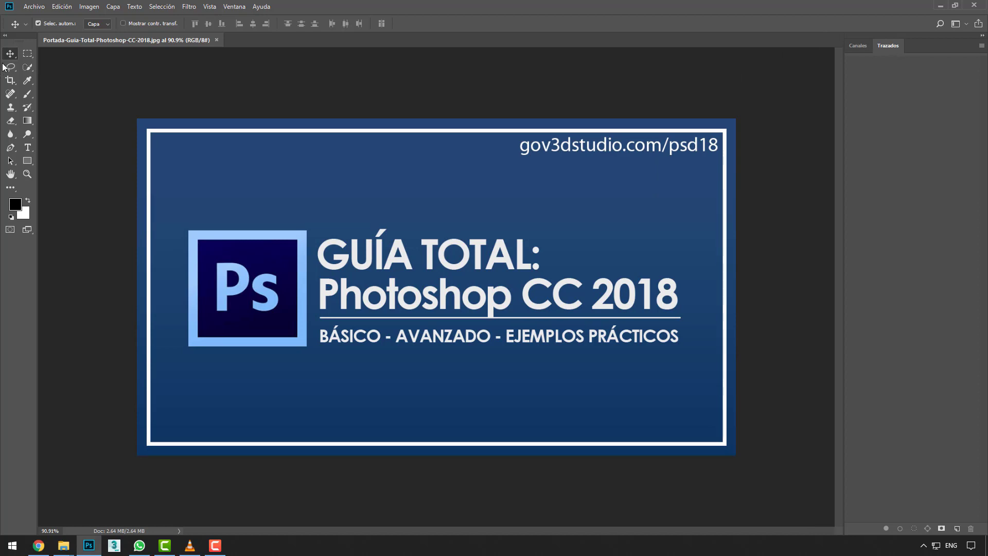
pyautogui.moveTo(14, 47); pyautogui.dragTo(160, 80)
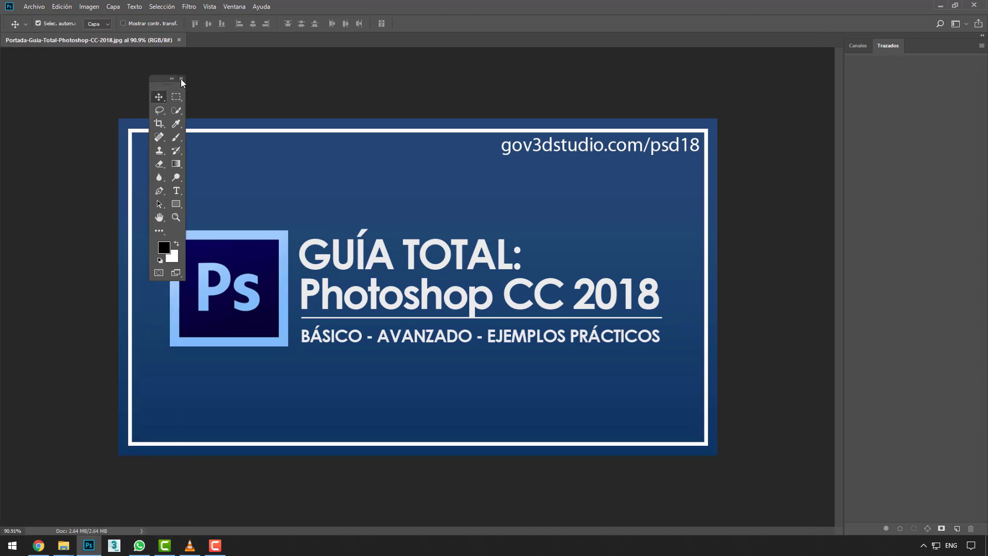
# Close the floating tools panel plus the Trazados and Canales panels.
pyautogui.click(181, 79)
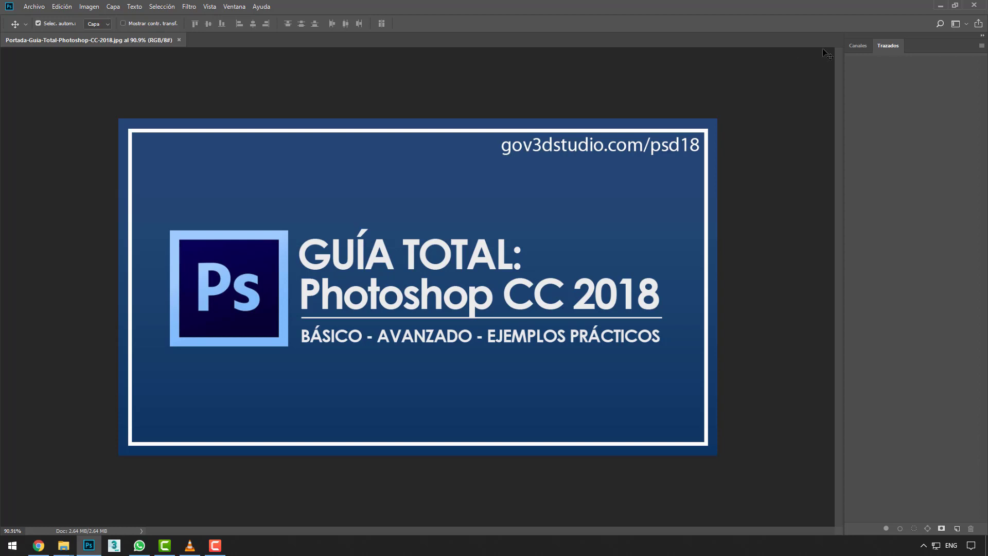
pyautogui.moveTo(886, 47); pyautogui.dragTo(758, 67)
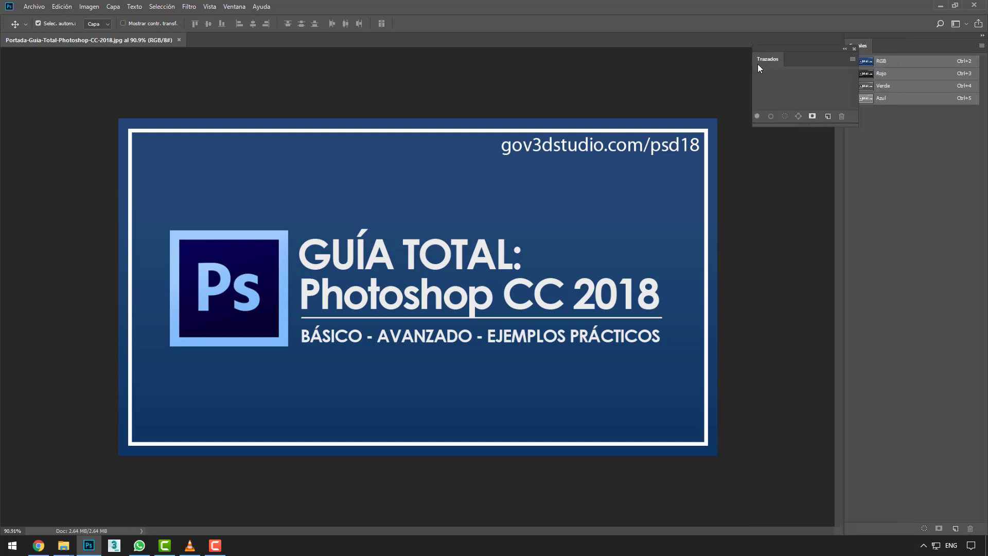
pyautogui.click(853, 50)
pyautogui.moveTo(860, 46); pyautogui.dragTo(736, 66)
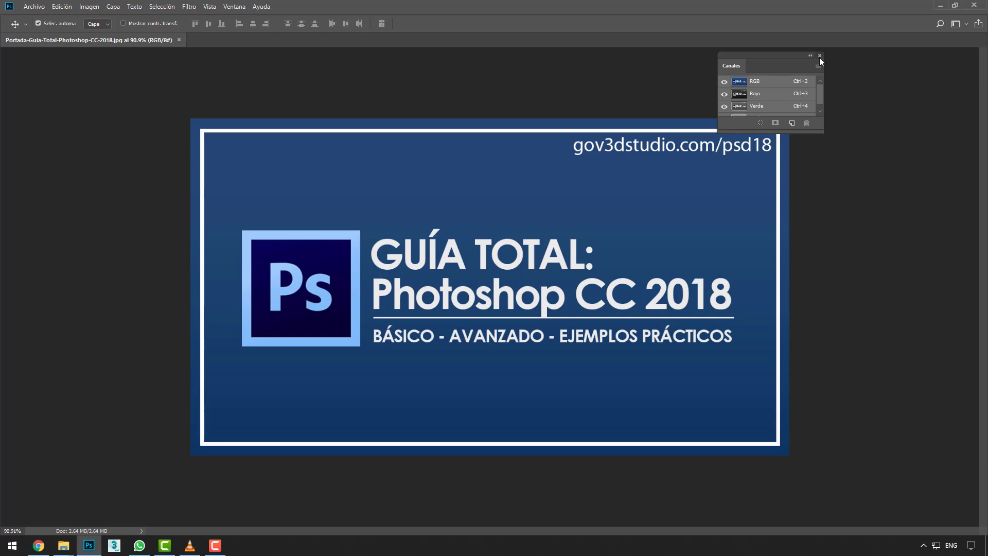
pyautogui.click(820, 56)
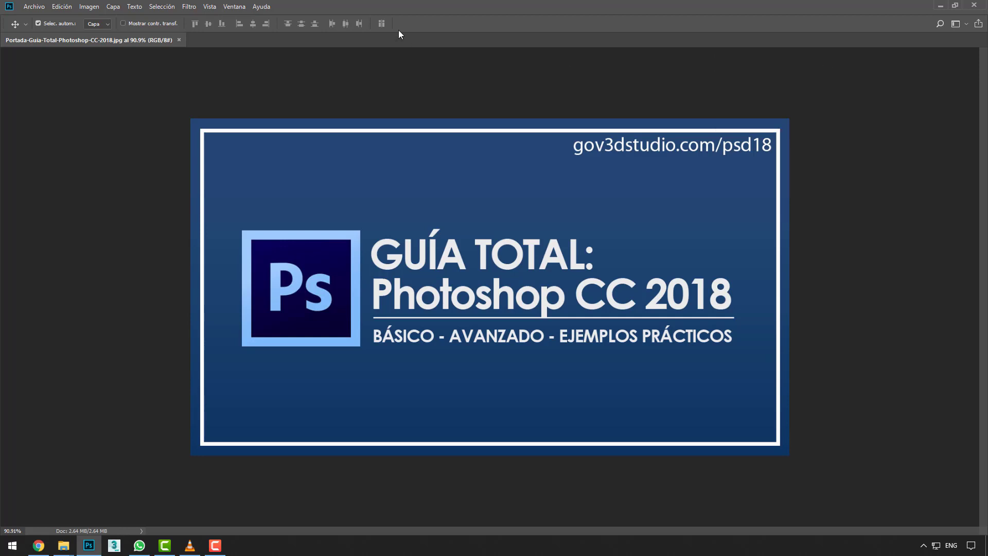
# Reopen the tools panel from Ventana and dock it on the left edge.
pyautogui.click(238, 9)
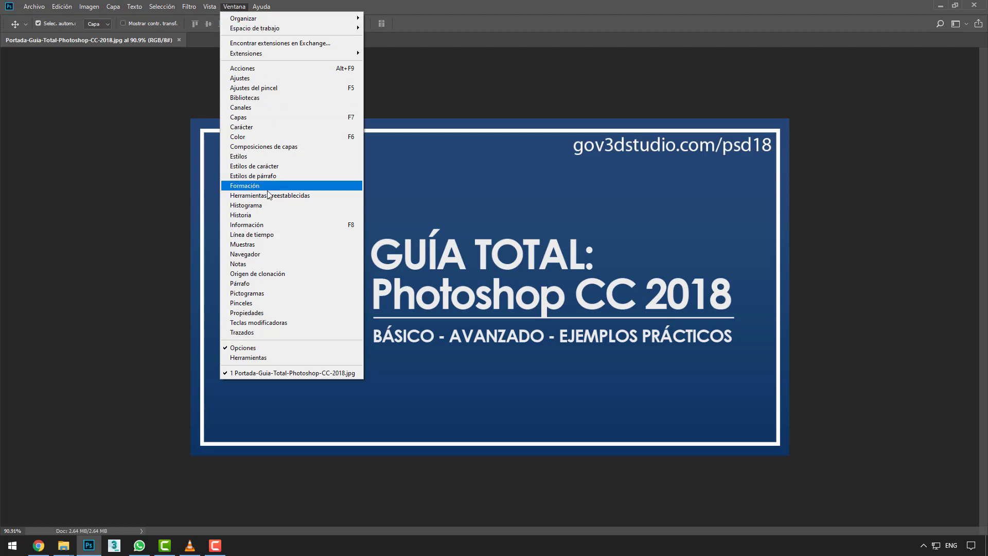
pyautogui.click(242, 358)
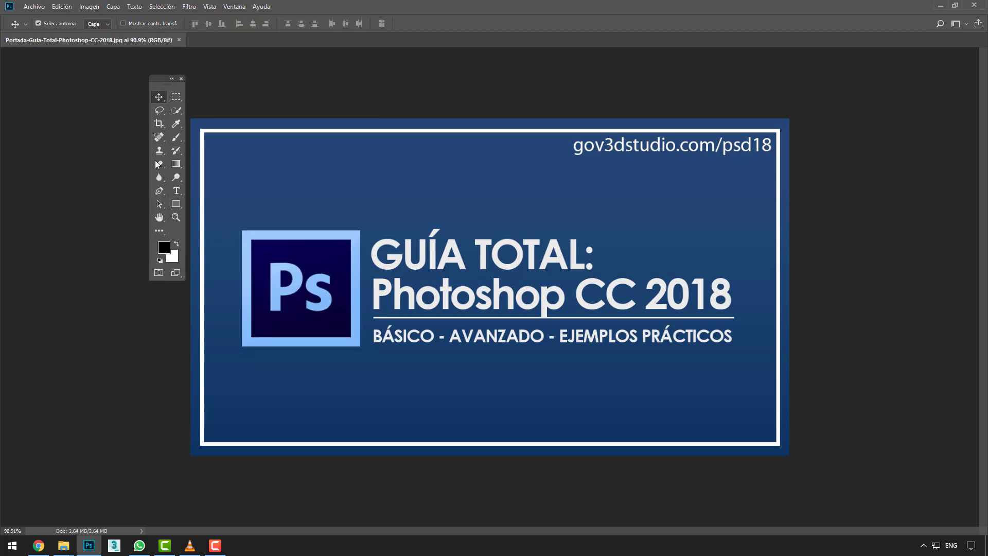
pyautogui.click(181, 79)
pyautogui.click(231, 6)
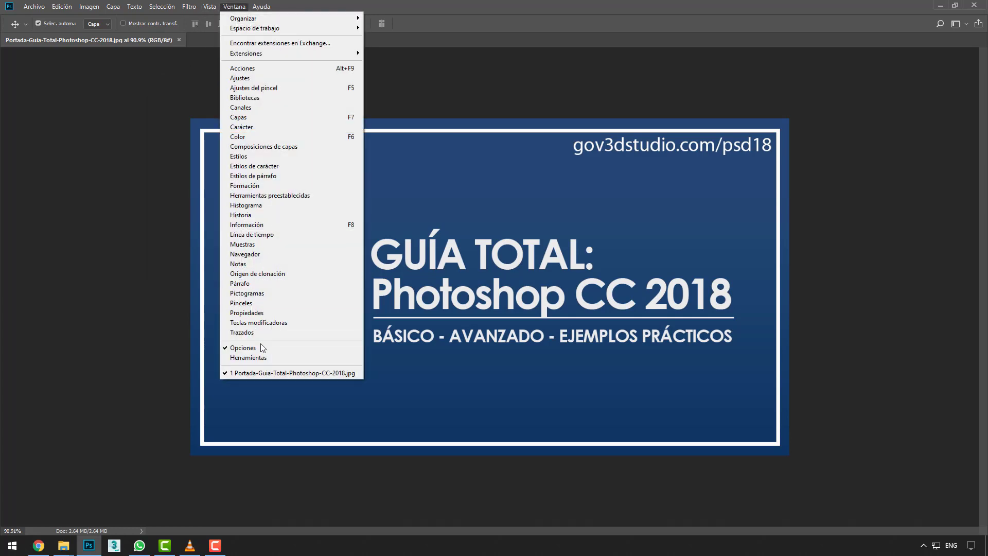
pyautogui.click(257, 357)
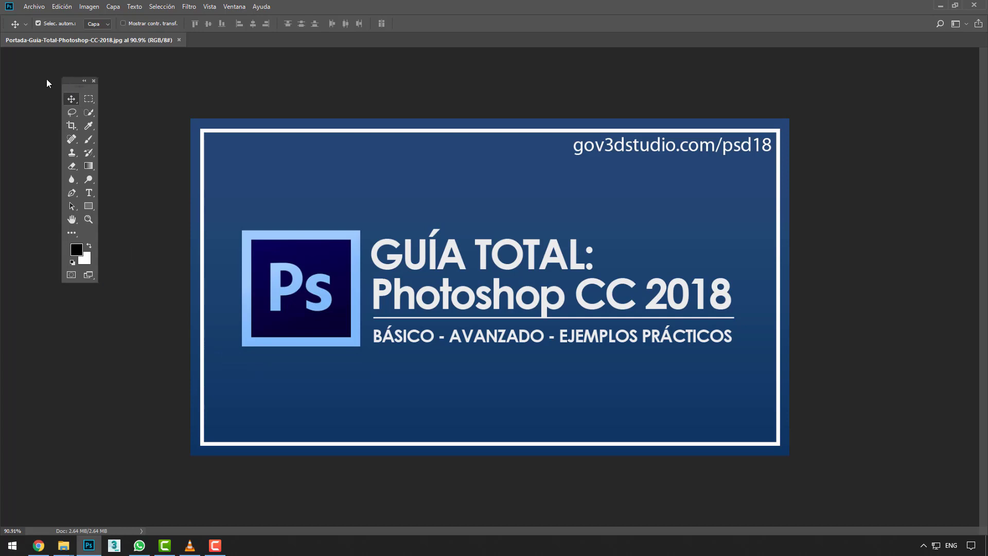
pyautogui.moveTo(162, 82); pyautogui.dragTo(6, 82)
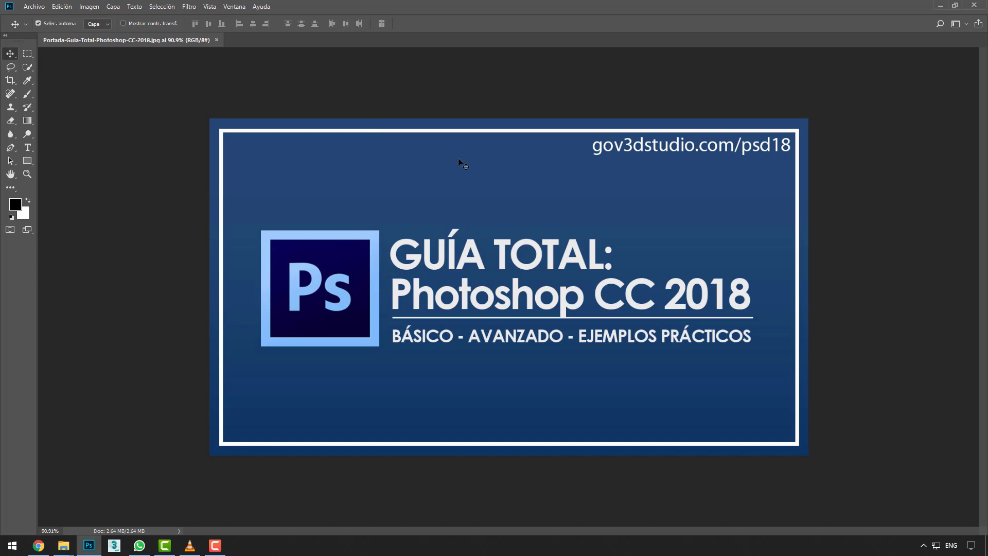
# Reopen the Capas panel from Ventana and dock it on the right edge.
pyautogui.click(234, 7)
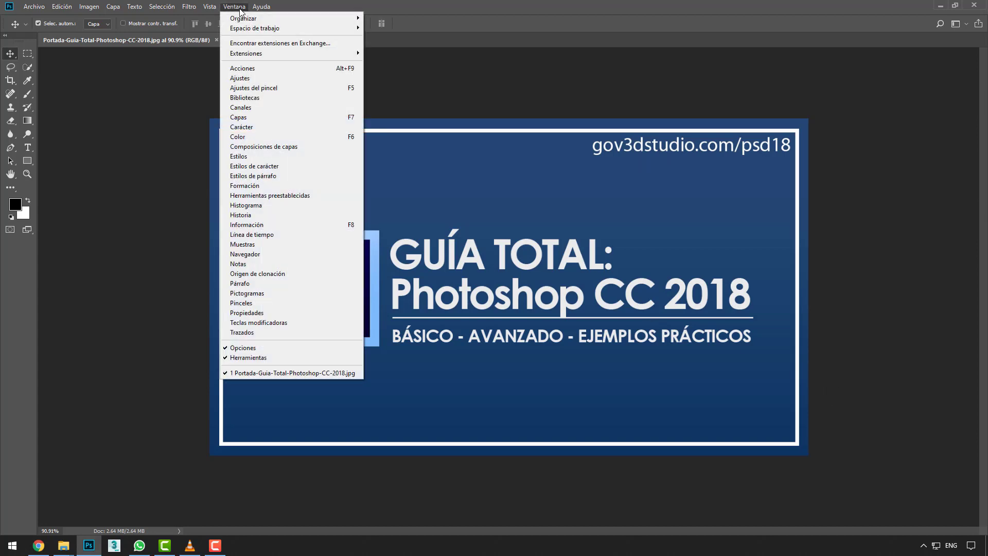
pyautogui.click(272, 118)
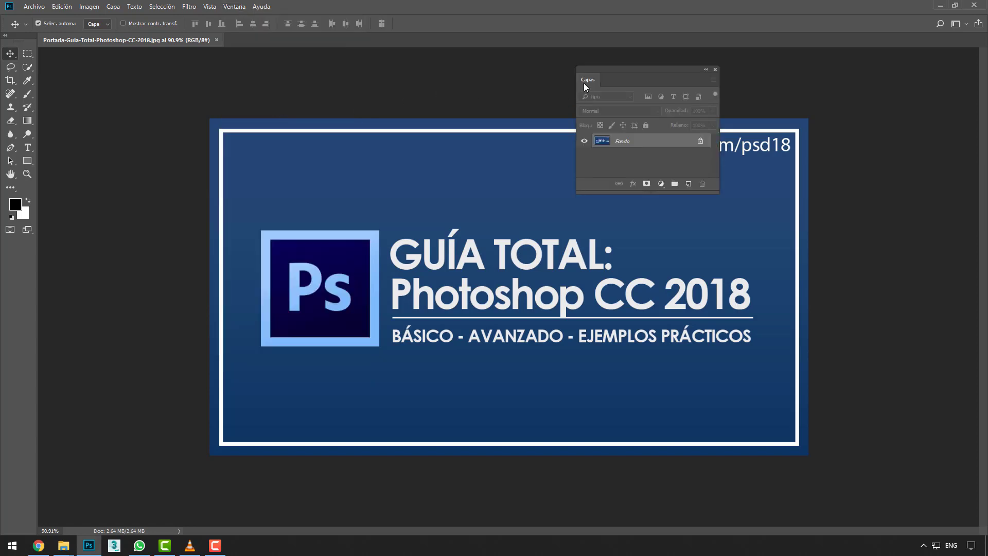
pyautogui.moveTo(584, 82); pyautogui.dragTo(980, 72)
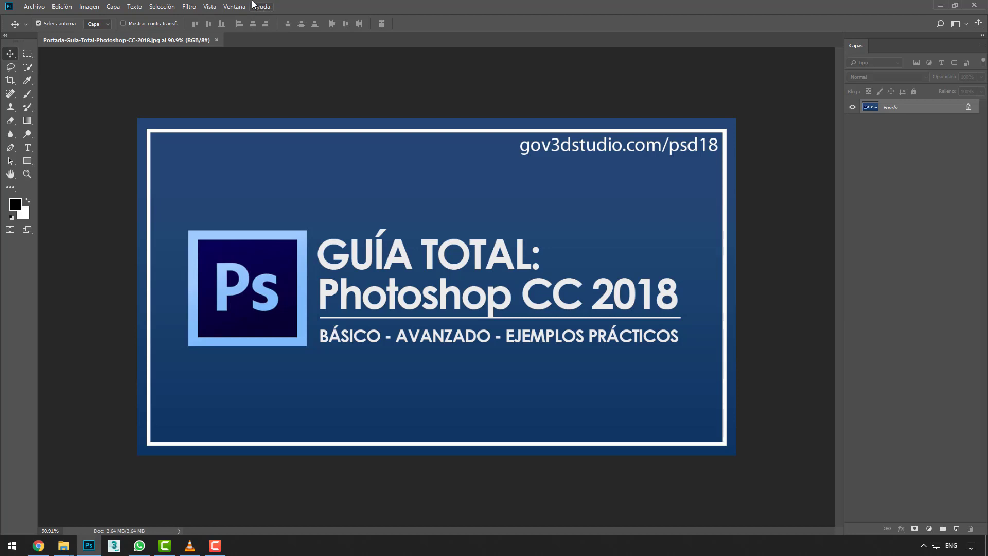
# Open the Carácter panel, dock it beside Capas, and show the workspace switcher list.
pyautogui.click(232, 7)
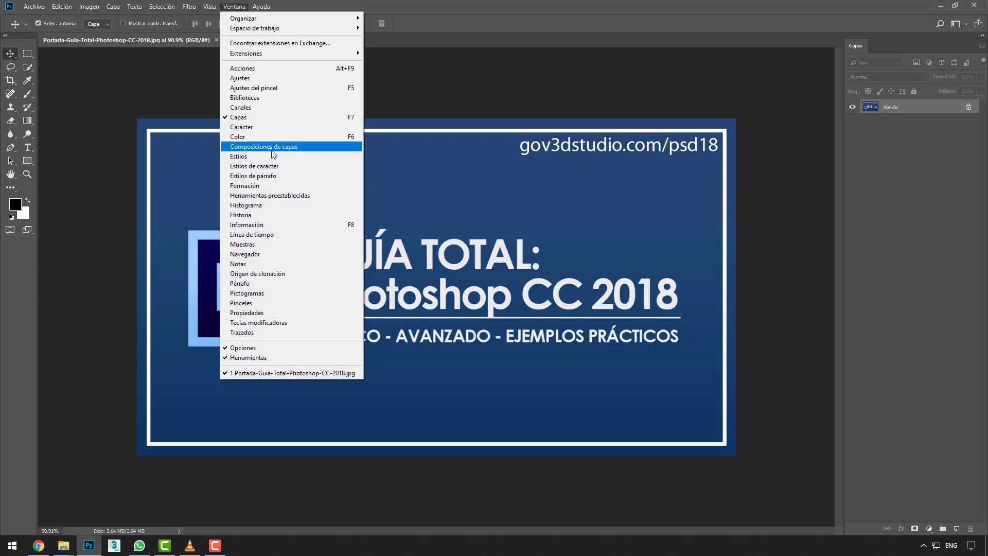
pyautogui.click(267, 127)
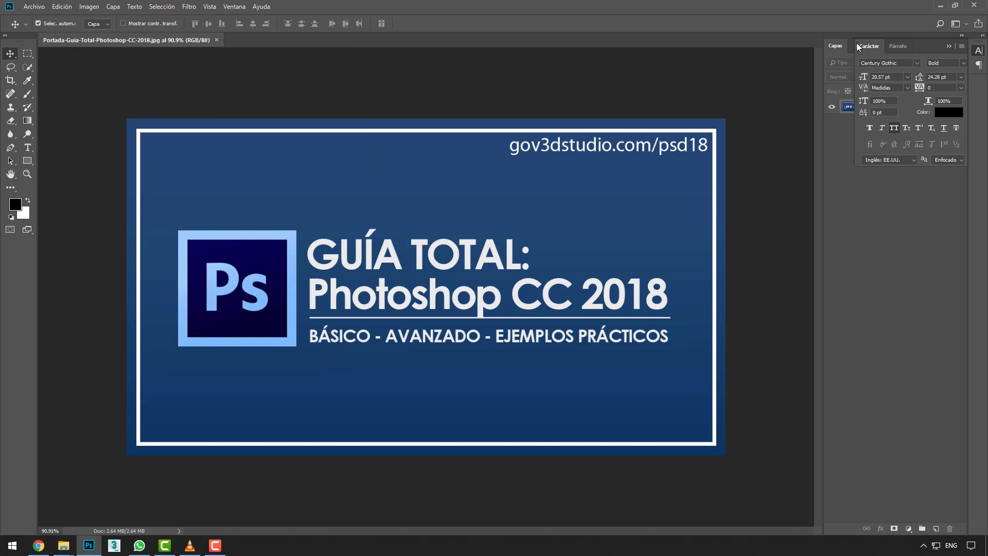
pyautogui.moveTo(856, 45)
pyautogui.mouseDown()
pyautogui.moveTo(890, 45)
pyautogui.moveTo(899, 33)
pyautogui.mouseUp()
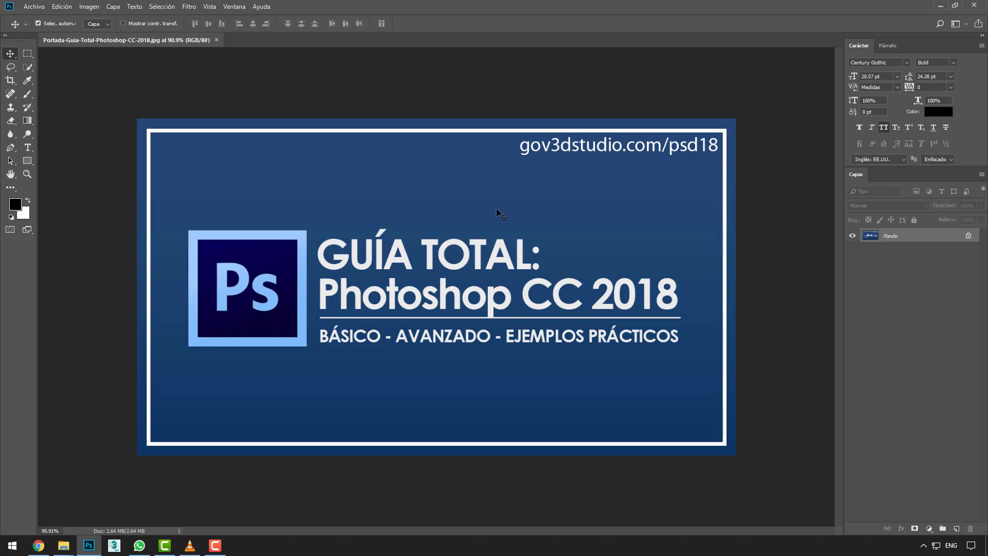
pyautogui.scroll(-1, 496, 208)
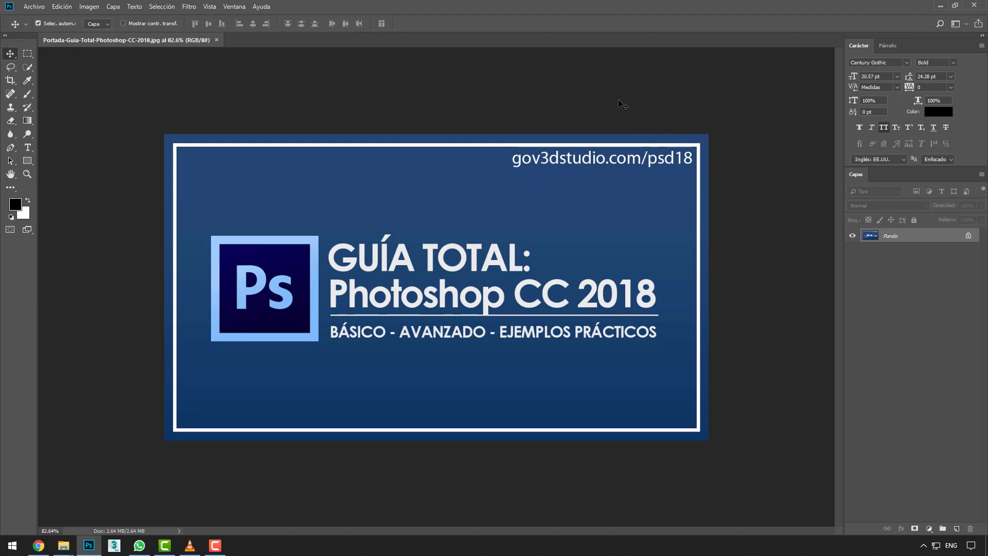
pyautogui.click(966, 24)
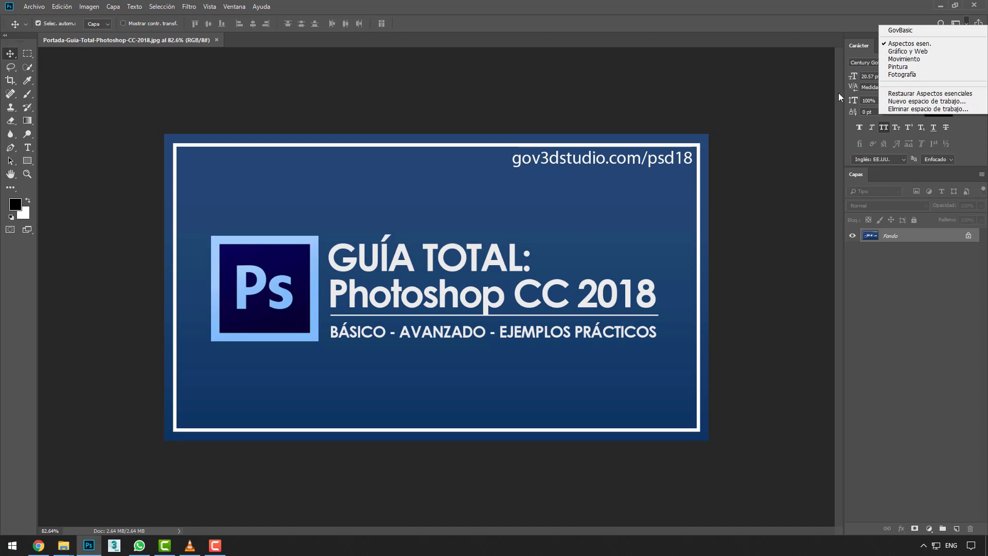
# Try Fotografía and Gráfico y Web, reset Aspectos esenciales, and close its Bibliotecas panel.
pyautogui.click(901, 75)
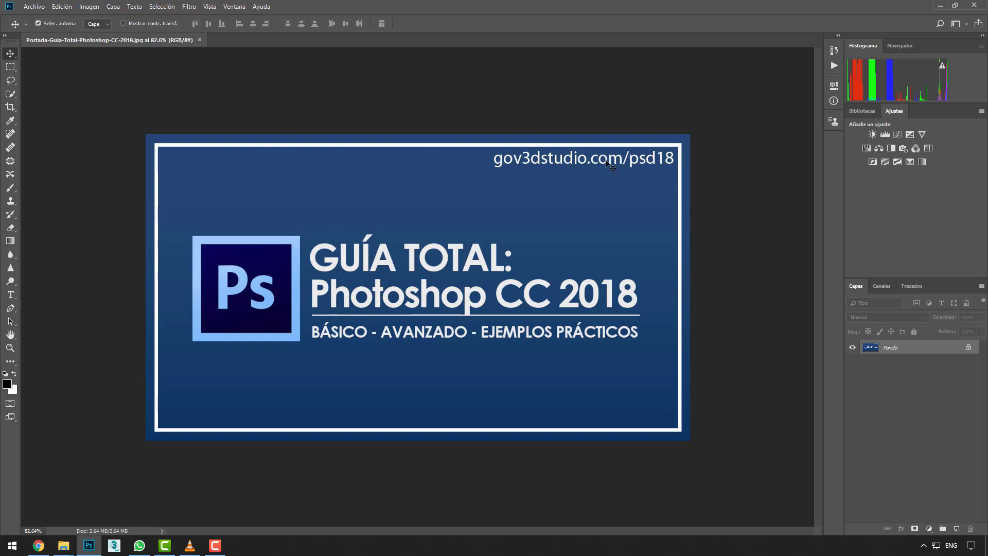
pyautogui.click(955, 23)
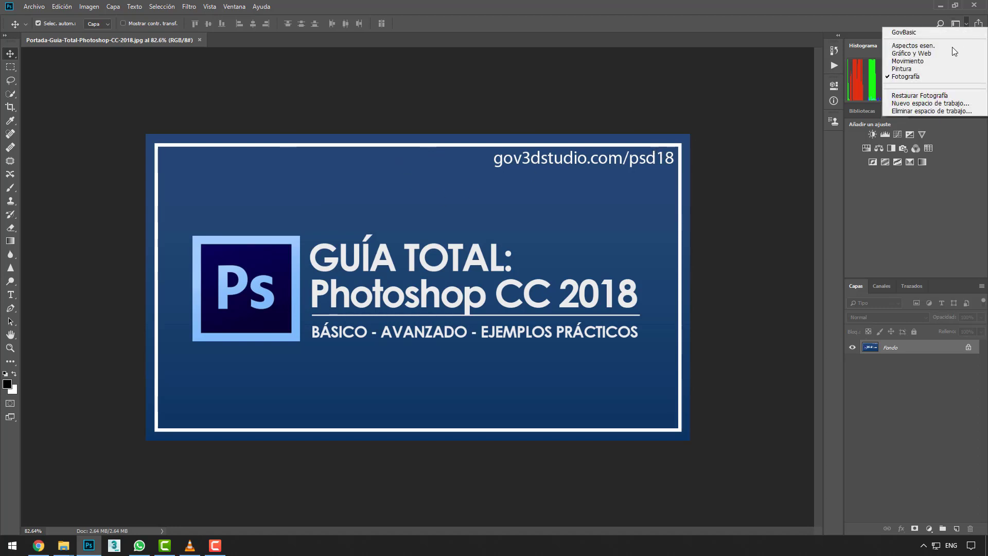
pyautogui.click(931, 54)
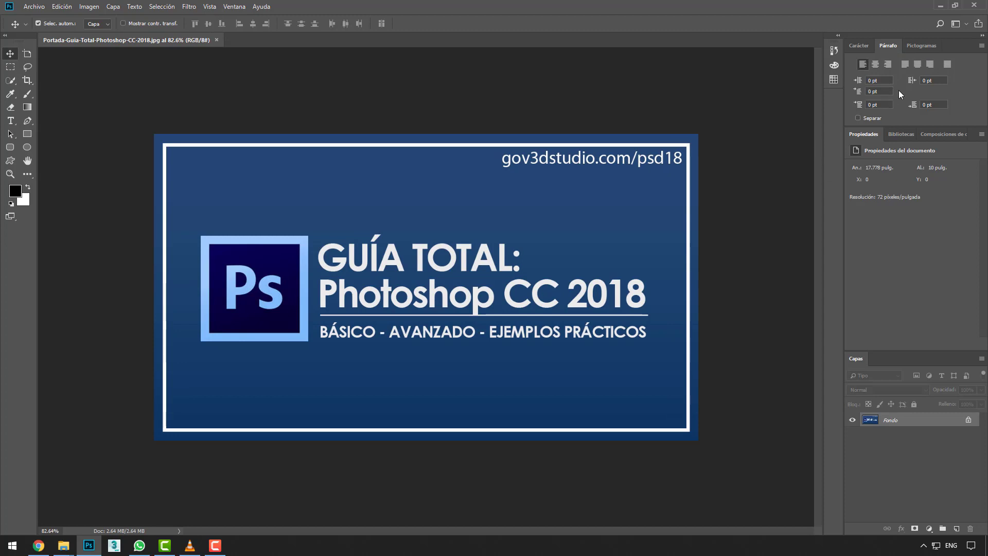
pyautogui.click(966, 24)
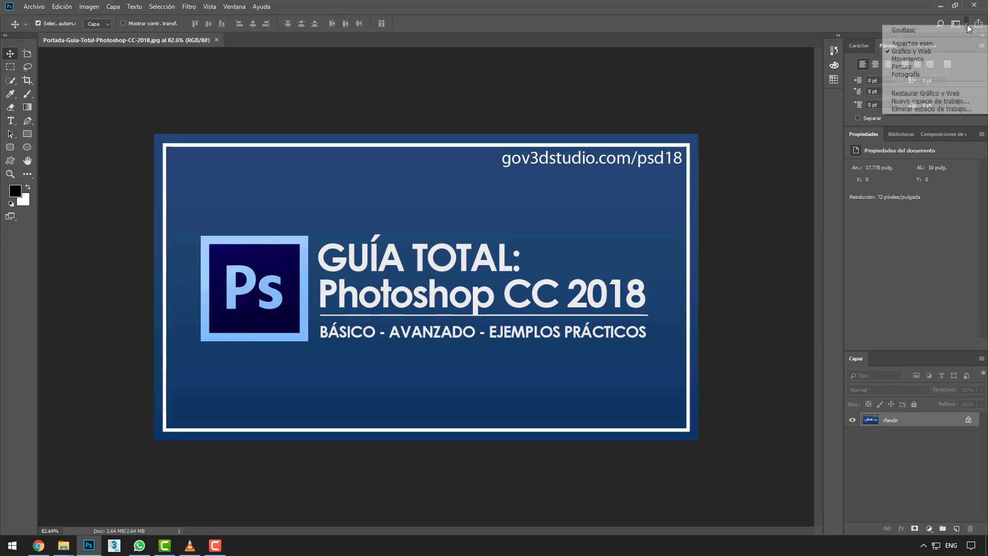
pyautogui.click(940, 45)
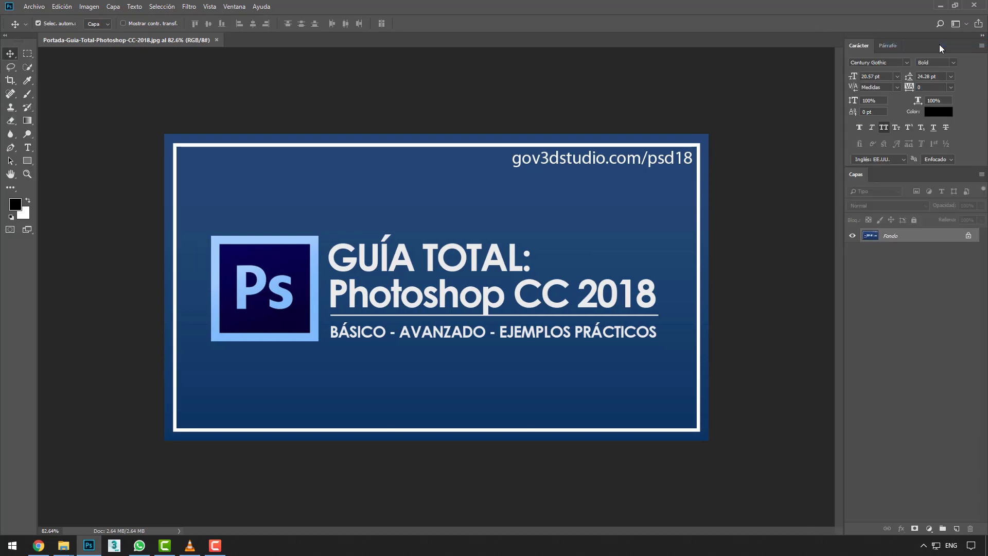
pyautogui.click(965, 24)
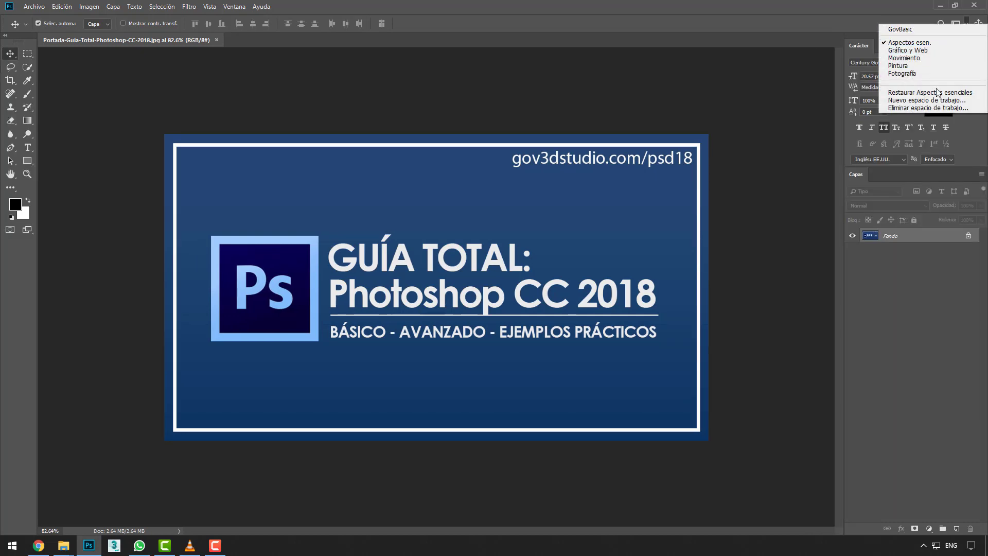
pyautogui.click(936, 93)
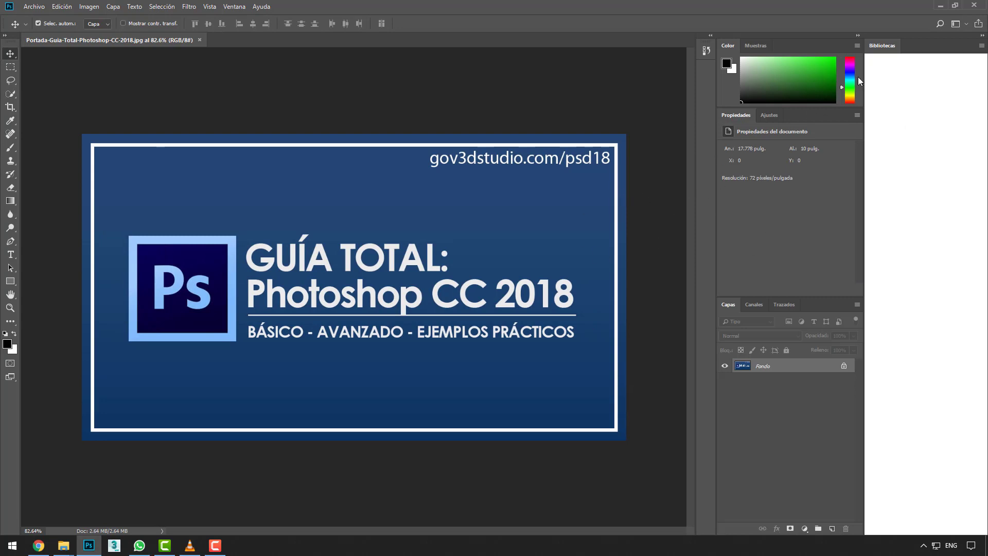
pyautogui.moveTo(882, 45); pyautogui.dragTo(521, 96)
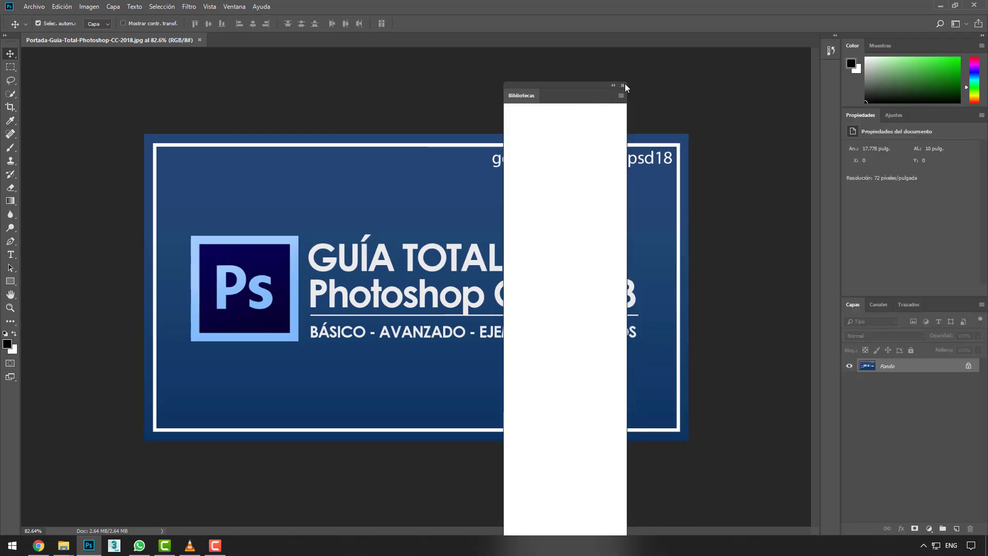
pyautogui.click(623, 85)
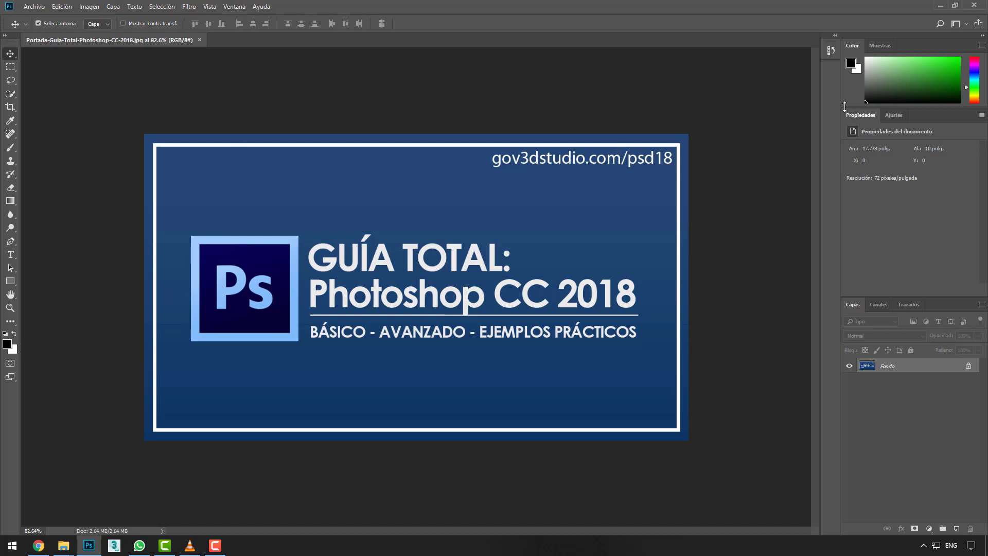
# Switch to GovBasic, close the Carácter panel, and reset GovBasic to its saved layout.
pyautogui.click(967, 24)
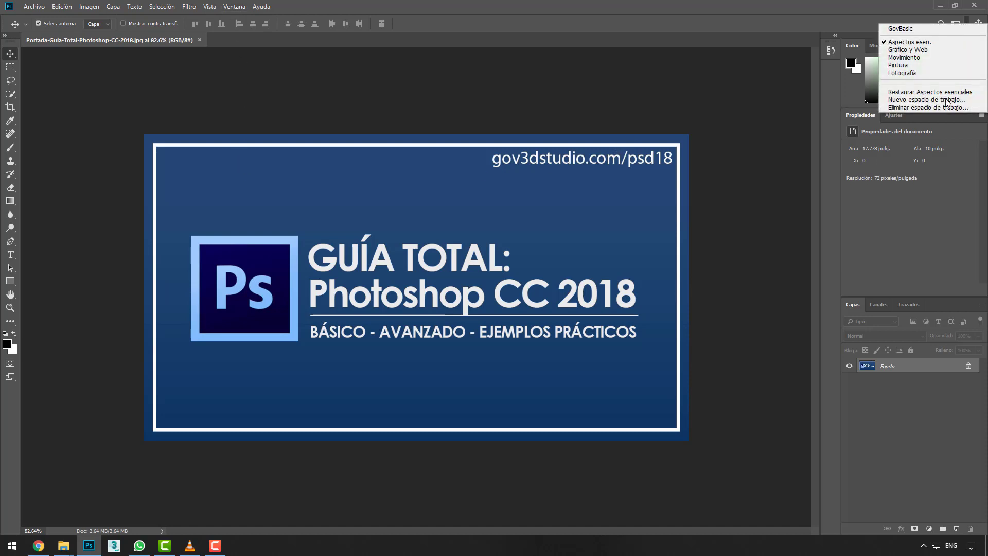
pyautogui.click(922, 29)
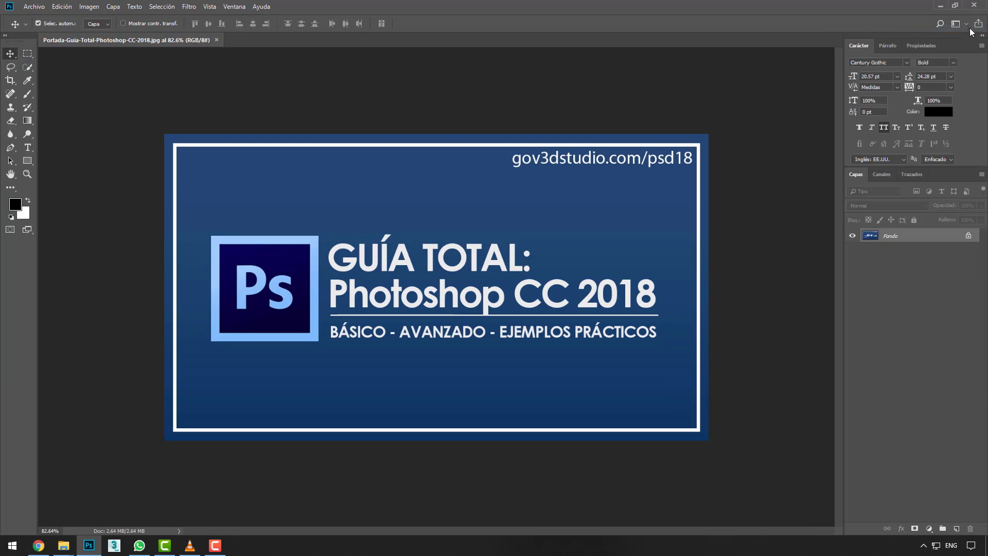
pyautogui.moveTo(856, 45); pyautogui.dragTo(745, 91)
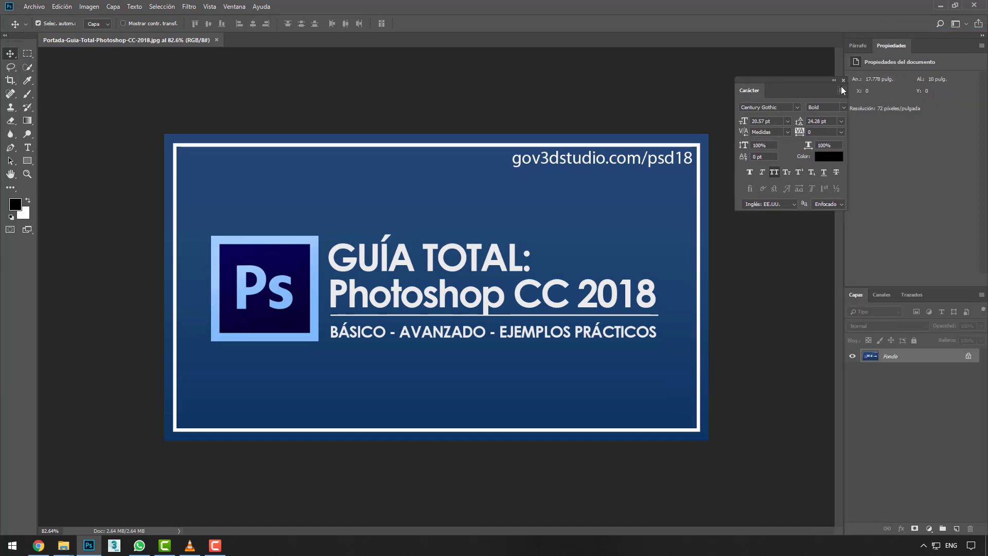
pyautogui.click(842, 80)
pyautogui.click(965, 24)
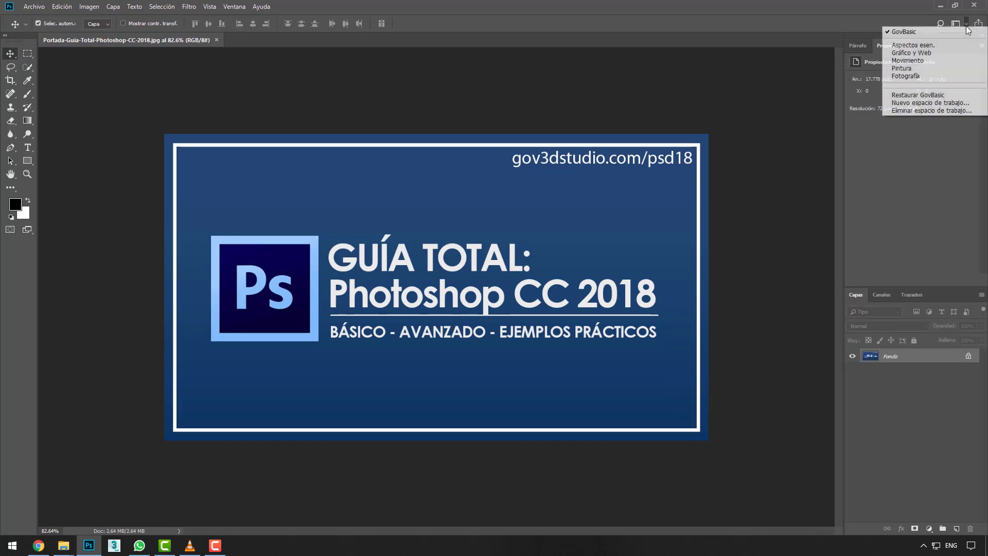
pyautogui.click(935, 91)
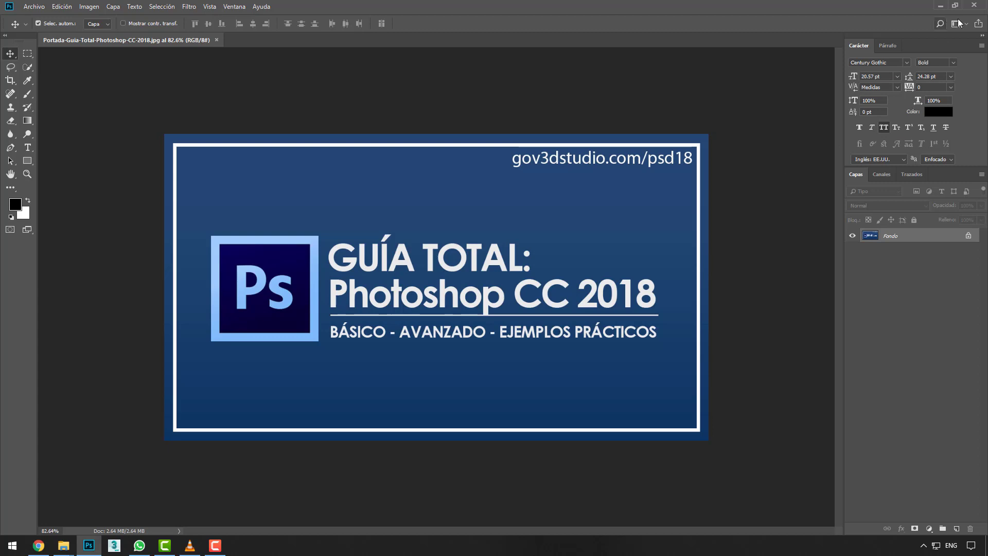
# Close Photoshop and File Explorer, then relaunch Adobe Photoshop CC 2018 from Start.
pyautogui.click(939, 5)
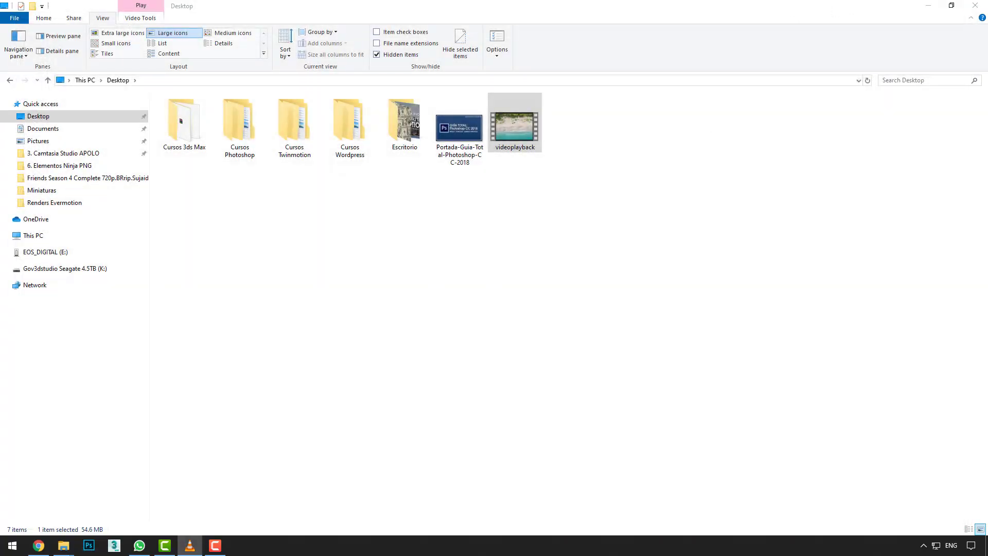
pyautogui.click(974, 5)
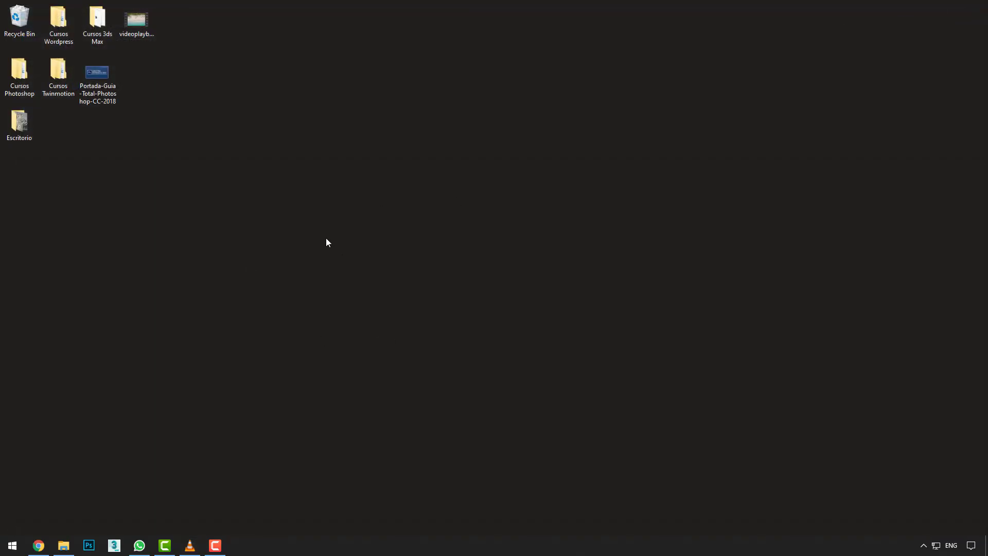
pyautogui.click(11, 547)
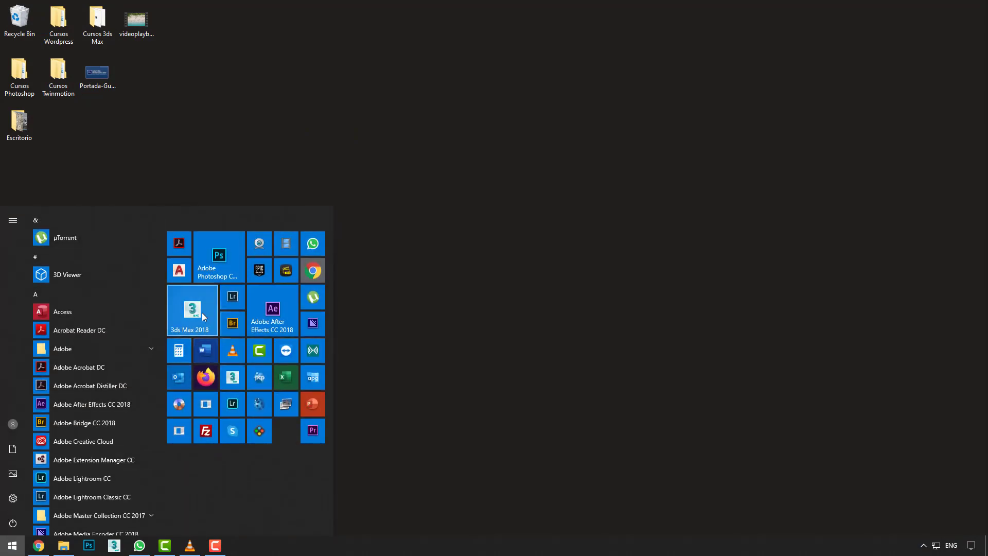
pyautogui.click(222, 271)
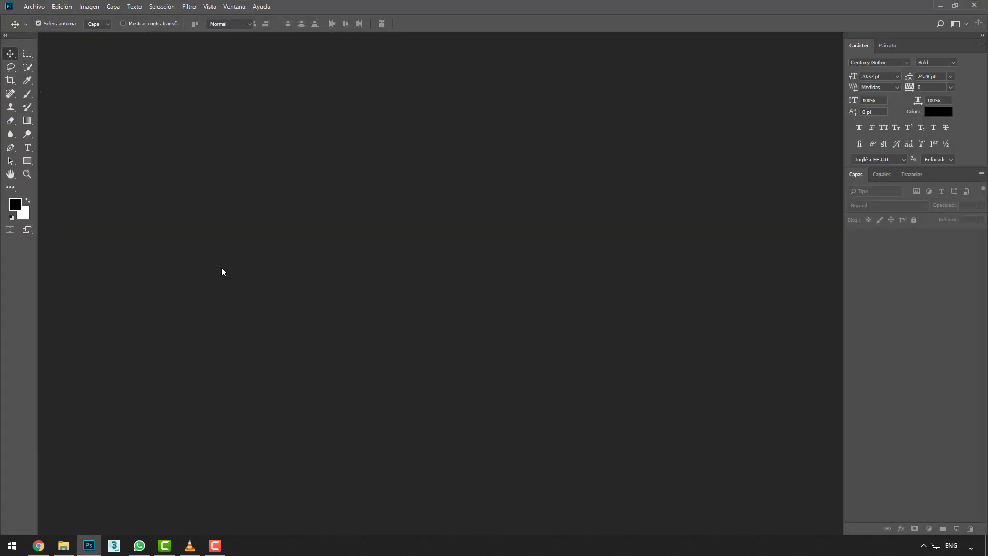
# Open Portada-Guia-Total-Photoshop-CC-2018 from the Desktop via Archivo > Abrir.
pyautogui.click(33, 7)
pyautogui.click(41, 27)
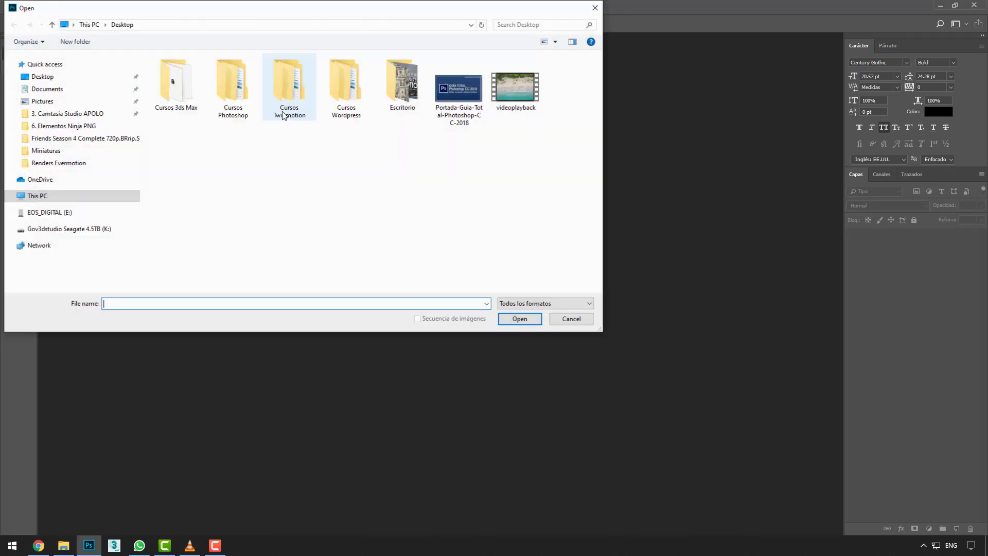
pyautogui.doubleClick(473, 98)
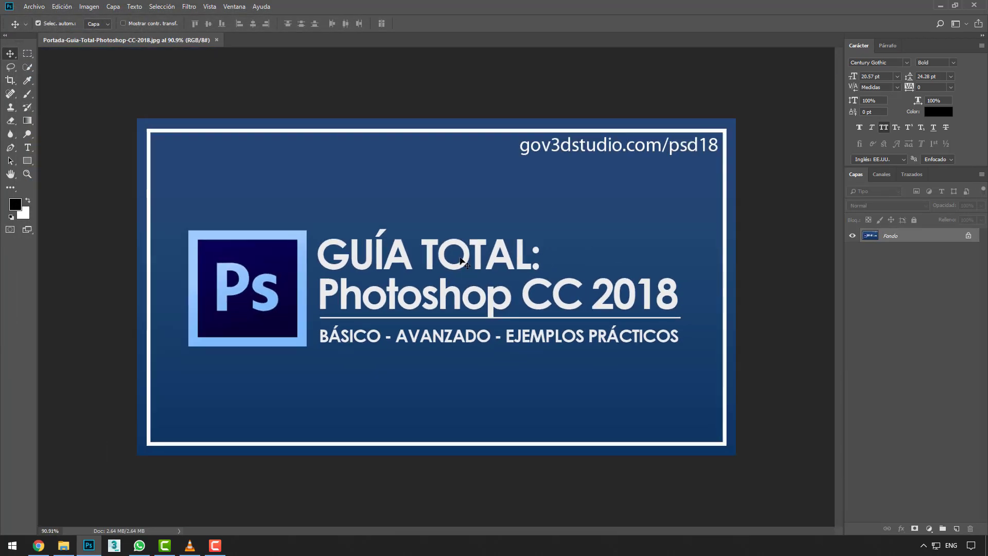
pyautogui.scroll(2, 461, 260)
pyautogui.scroll(-4, 463, 260)
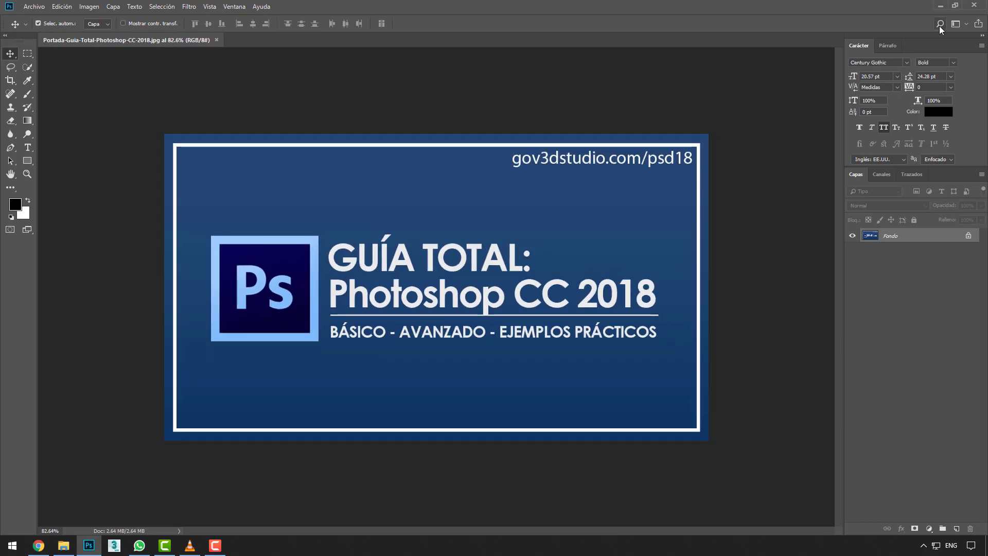
# Quit Photoshop and relaunch it with Ctrl+Alt+Shift, answering Sí to delete the settings file.
pyautogui.click(977, 7)
pyautogui.click(12, 545)
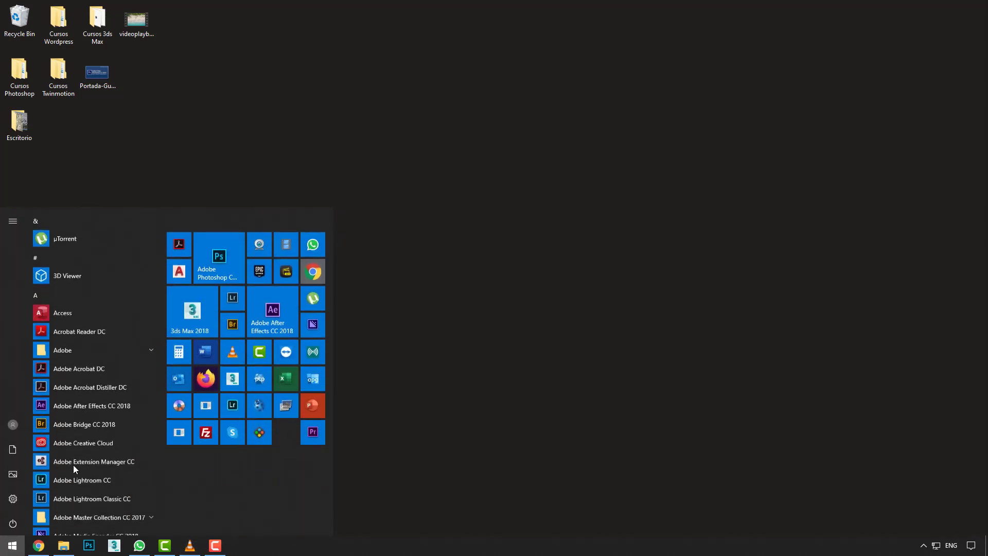
pyautogui.click(214, 270)
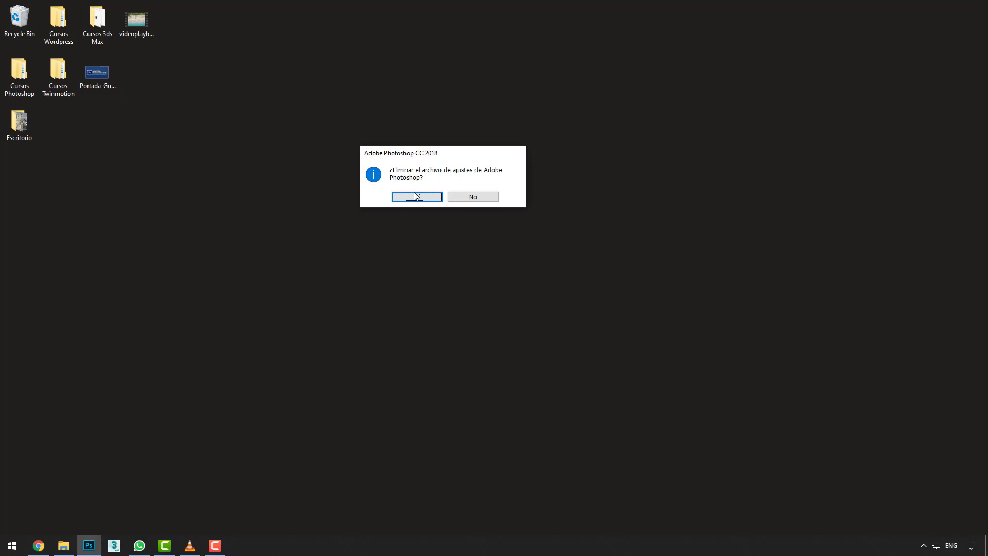
pyautogui.click(417, 196)
pyautogui.click(417, 198)
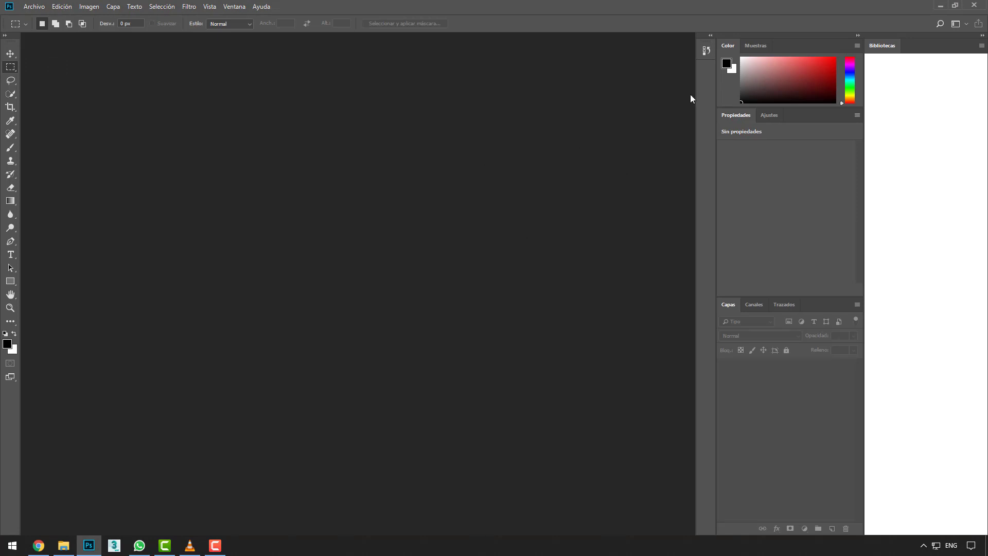
# Pick an entry from the workspace list, then open Portada-Guia-Total-Photoshop-CC-2018.jpg from the Desktop.
pyautogui.click(961, 24)
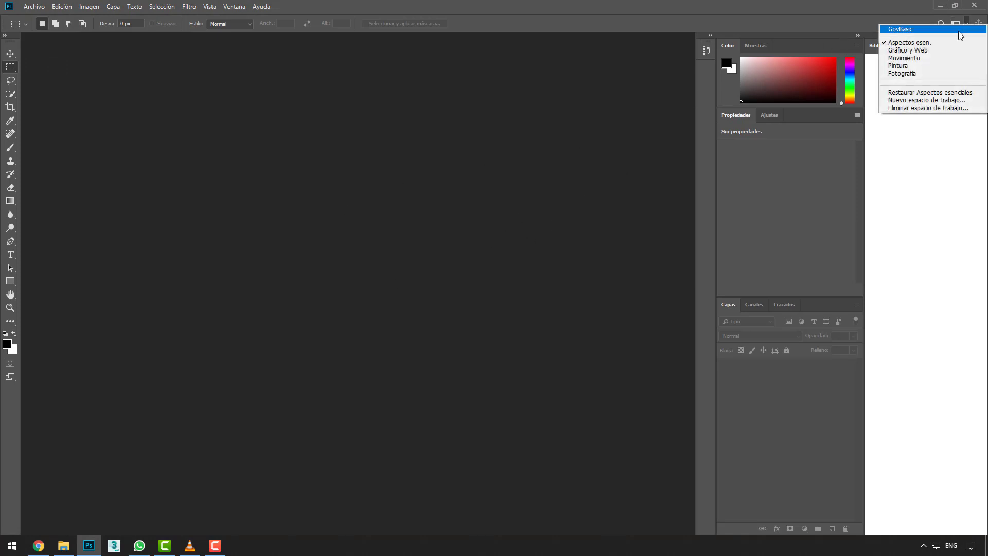
pyautogui.click(939, 35)
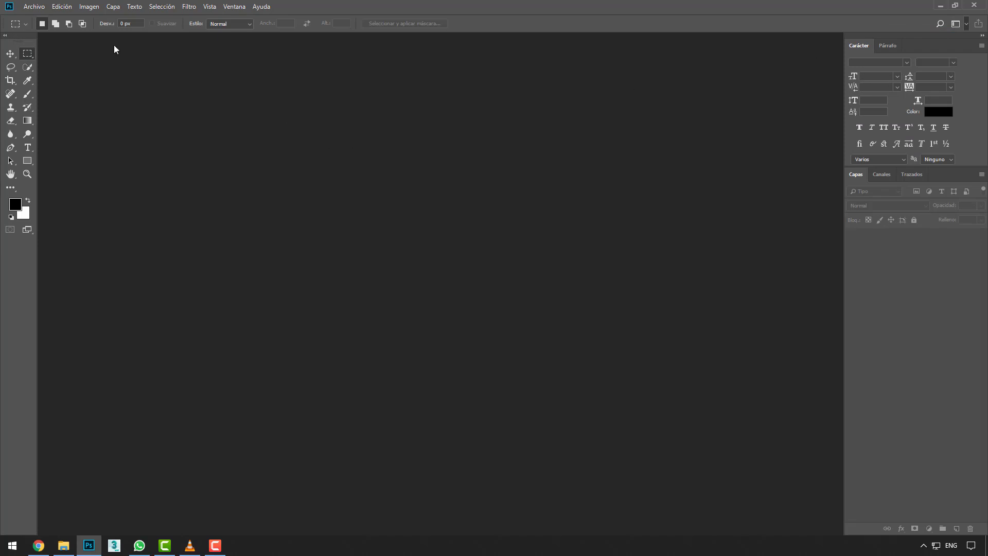
pyautogui.click(37, 7)
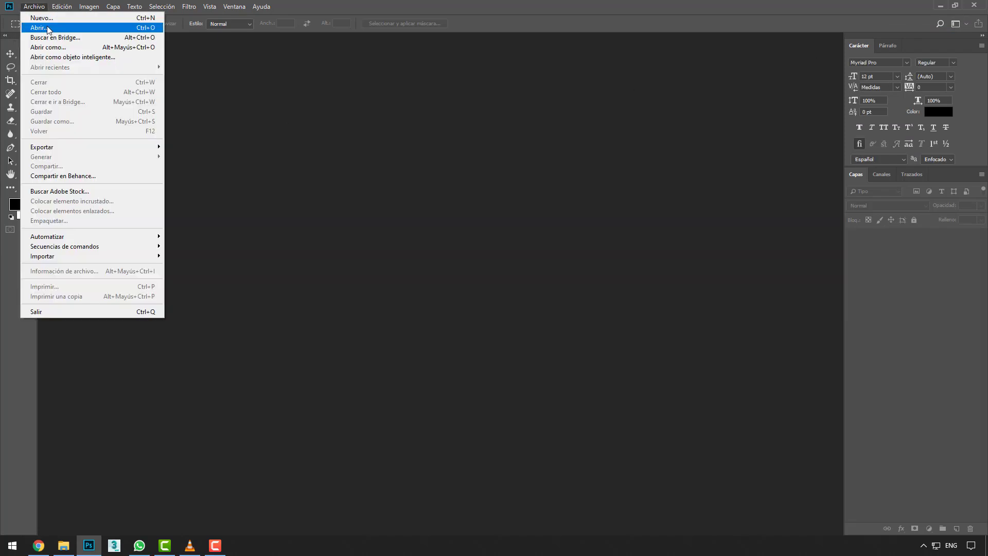
pyautogui.click(47, 27)
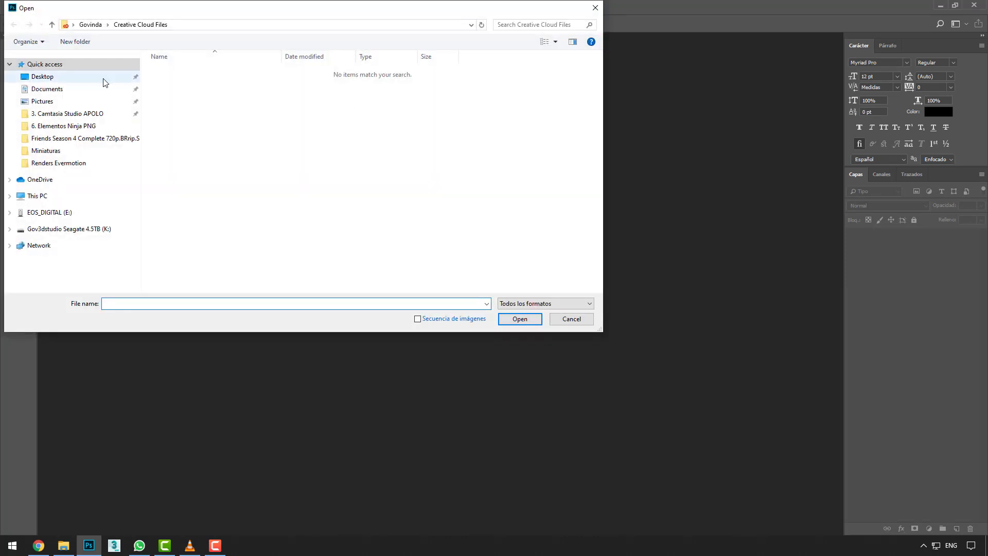
pyautogui.click(103, 77)
pyautogui.doubleClick(447, 104)
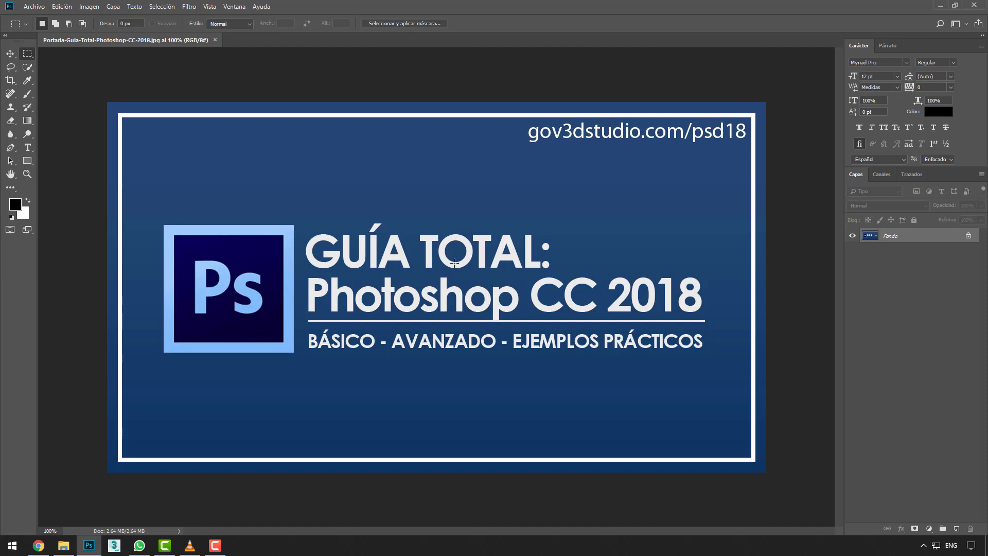
pyautogui.hotkey('ctrl', '-')
pyautogui.hotkey('ctrl', '+')
pyautogui.hotkey('ctrl', '+')
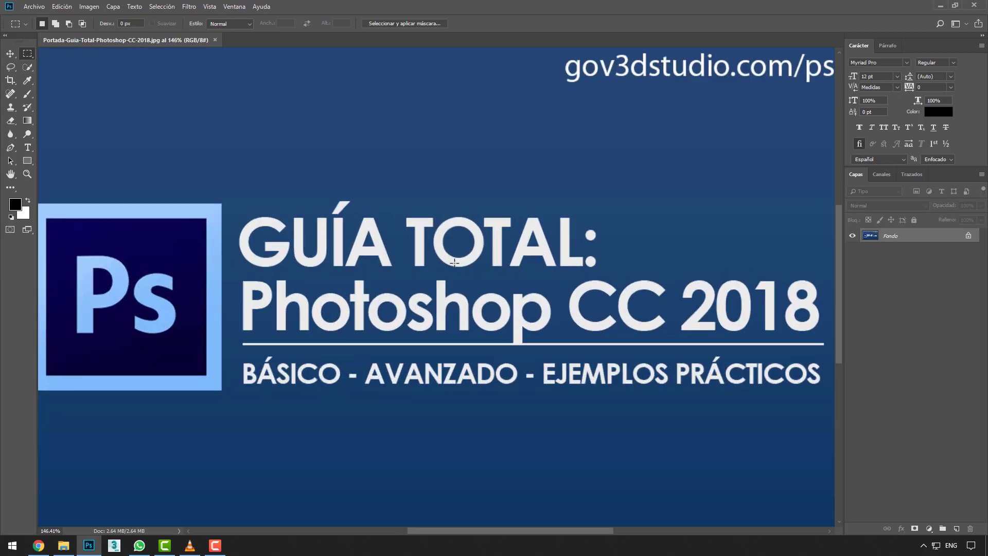
pyautogui.hotkey('ctrl', '-')
pyautogui.hotkey('ctrl', '-')
pyautogui.hotkey('ctrl', '+')
pyautogui.scroll(2, 454, 263)
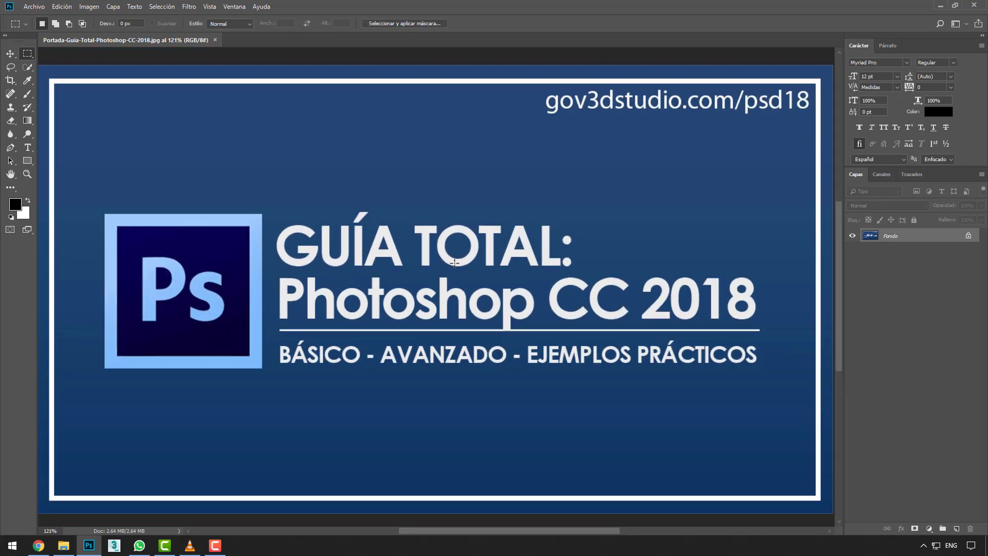
pyautogui.scroll(-3, 454, 263)
pyautogui.scroll(-1, 454, 263)
pyautogui.scroll(1, 454, 263)
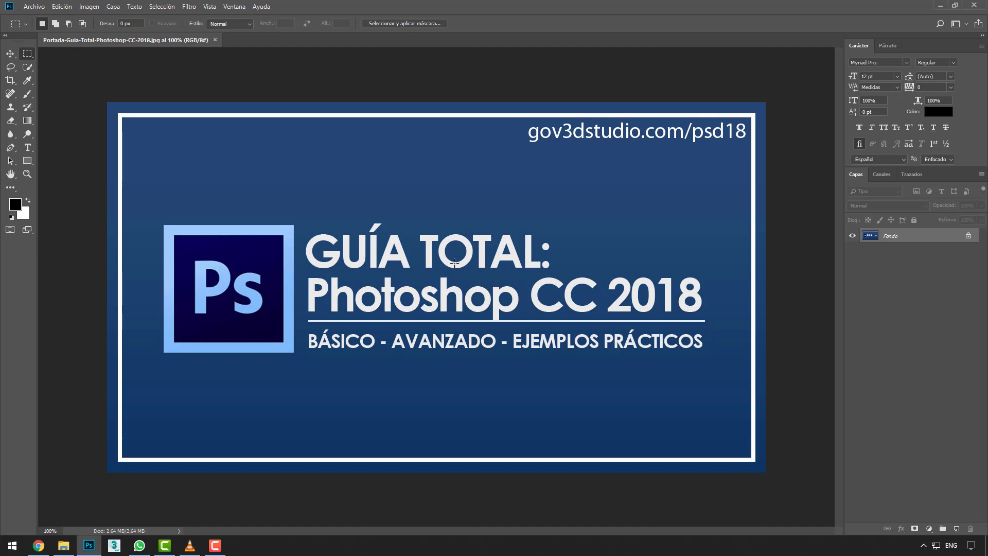
# Return to File Explorer's This PC view and open Local Disk (C:).
pyautogui.press('super+e')
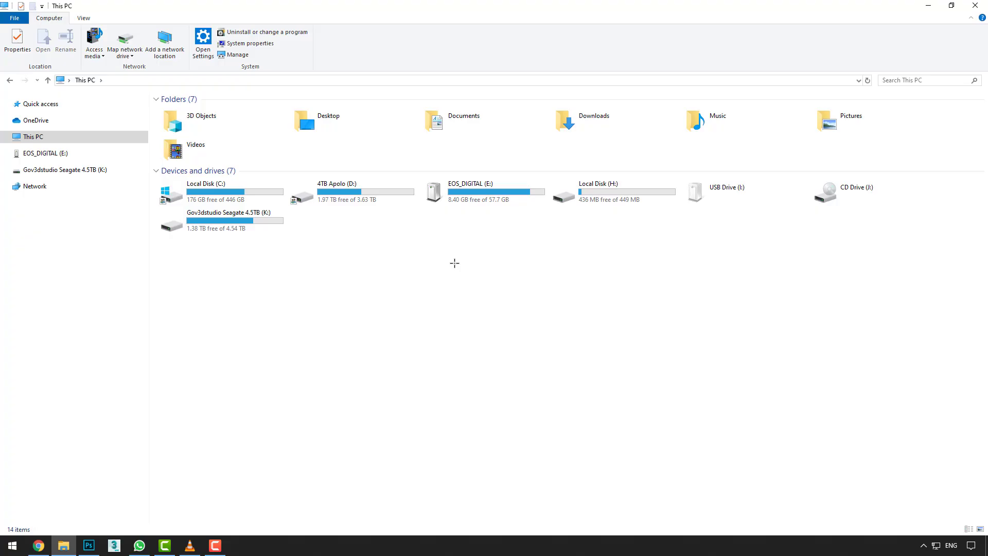
pyautogui.moveTo(74, 231)
pyautogui.click(88, 545)
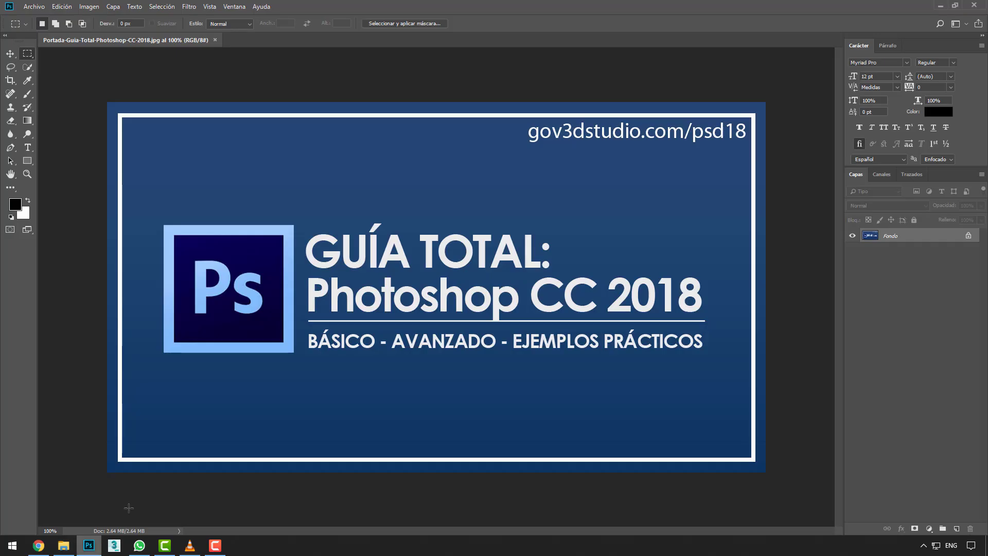
pyautogui.hotkey('alt', 'Tab')
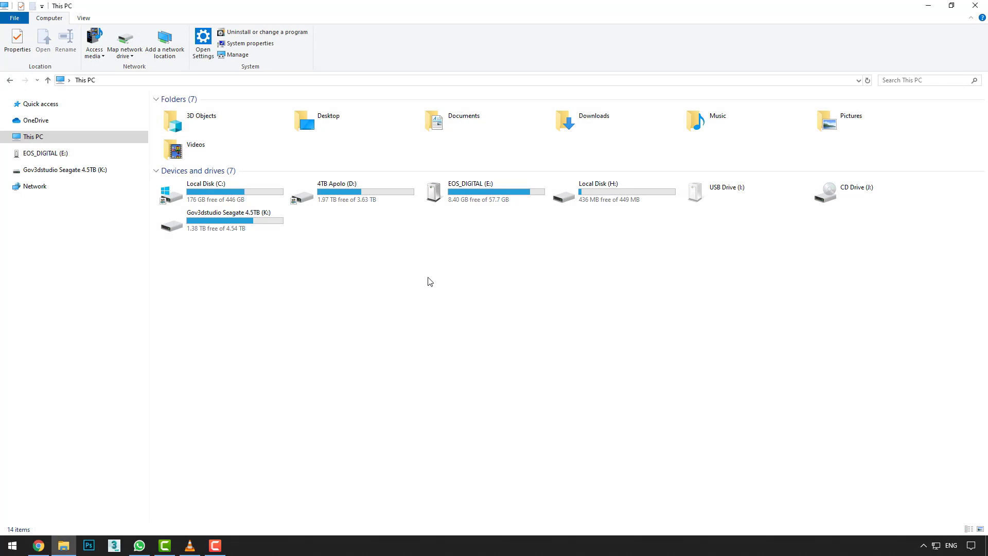
pyautogui.doubleClick(231, 193)
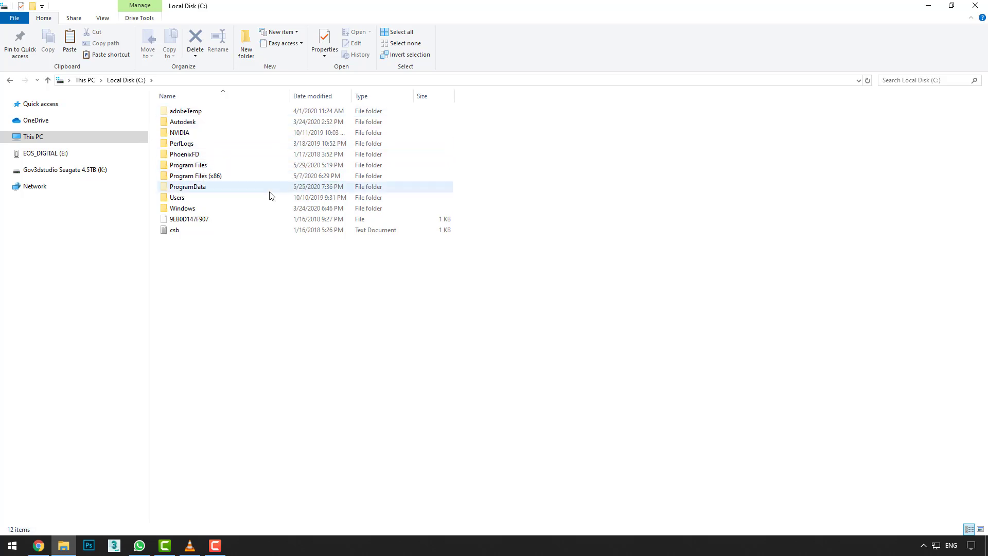
# Toggle Hidden items off and back on so ProgramData and adobeTemp show on C:.
pyautogui.click(99, 20)
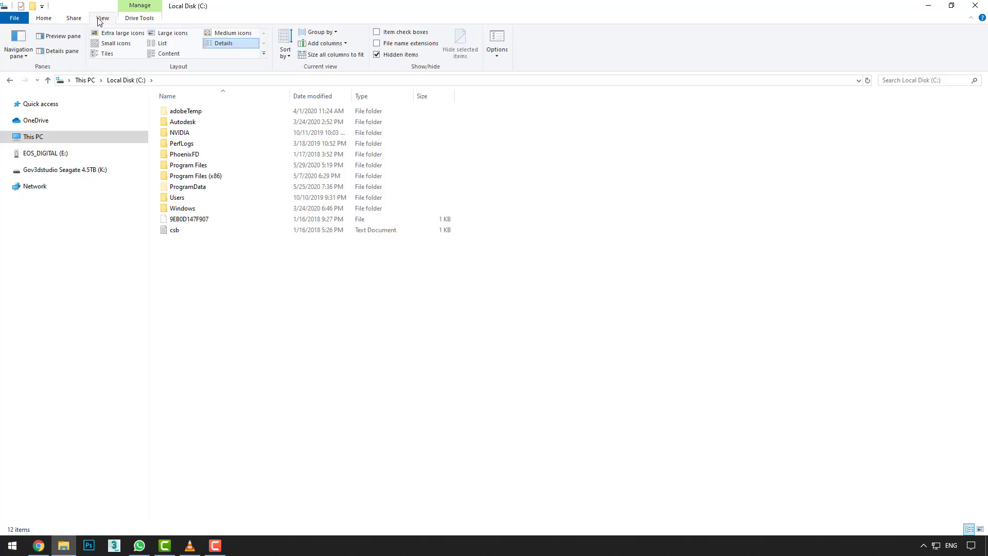
pyautogui.click(378, 57)
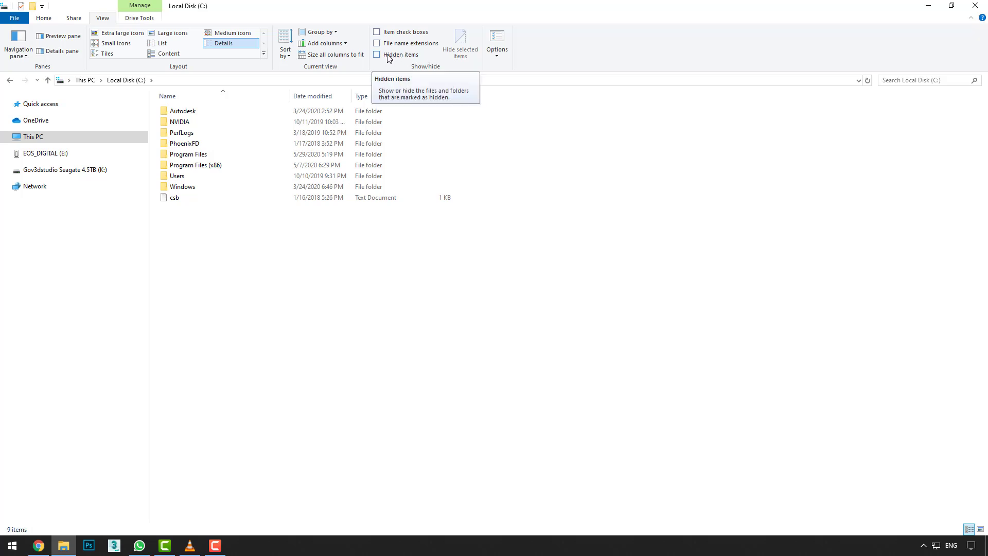
pyautogui.click(387, 56)
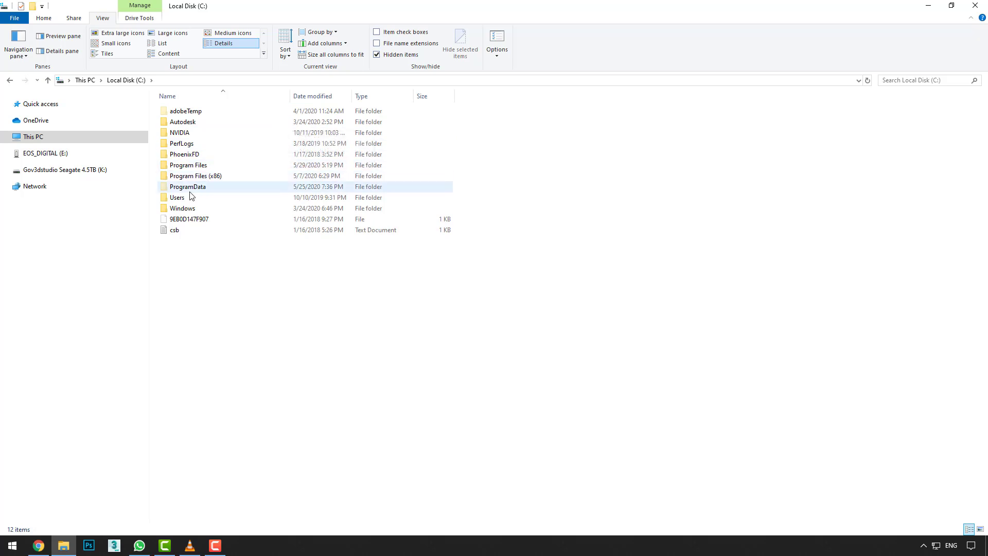
pyautogui.moveTo(177, 198)
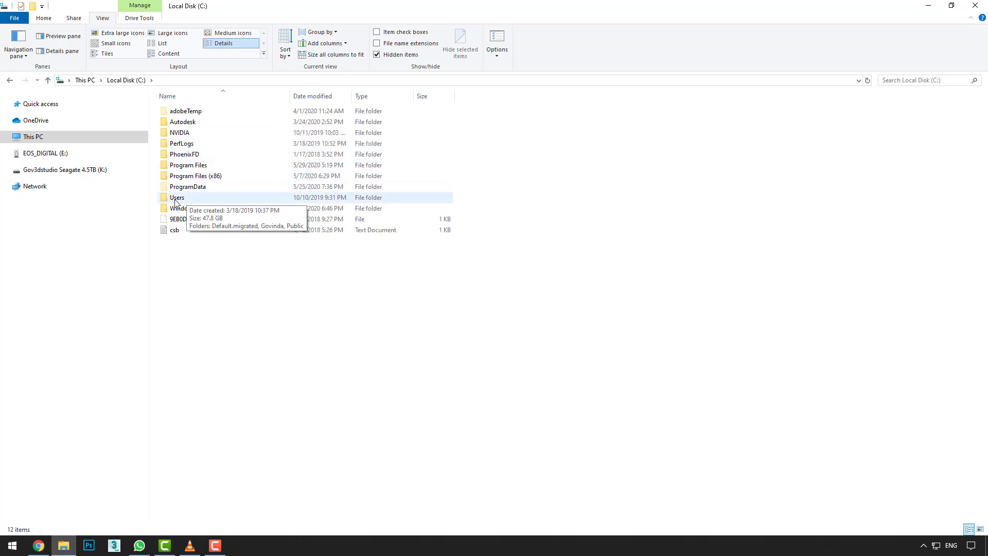
# Navigate Users > user folder > AppData > Roaming > Adobe > Photoshop to reach 19.1.0 and 19.1.5.
pyautogui.doubleClick(175, 201)
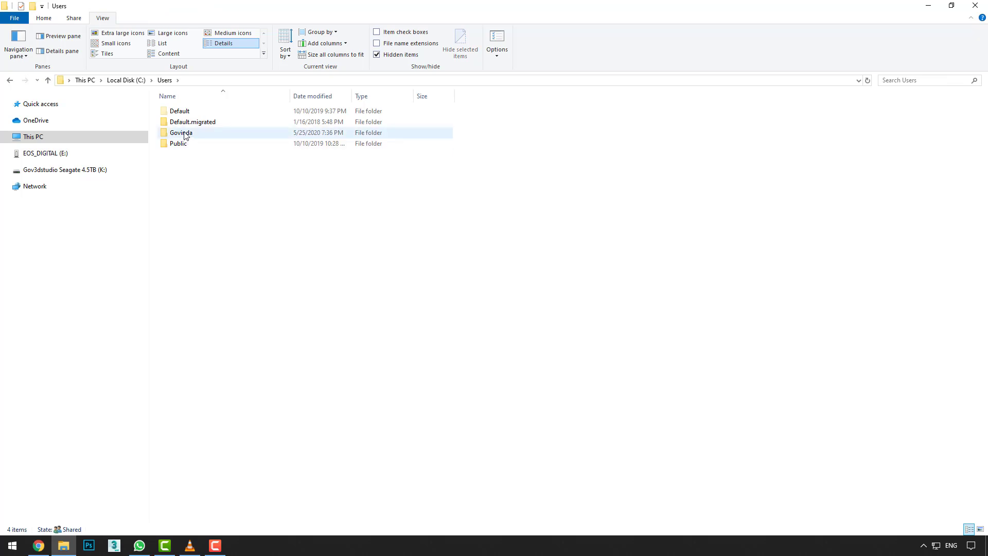
pyautogui.moveTo(182, 133)
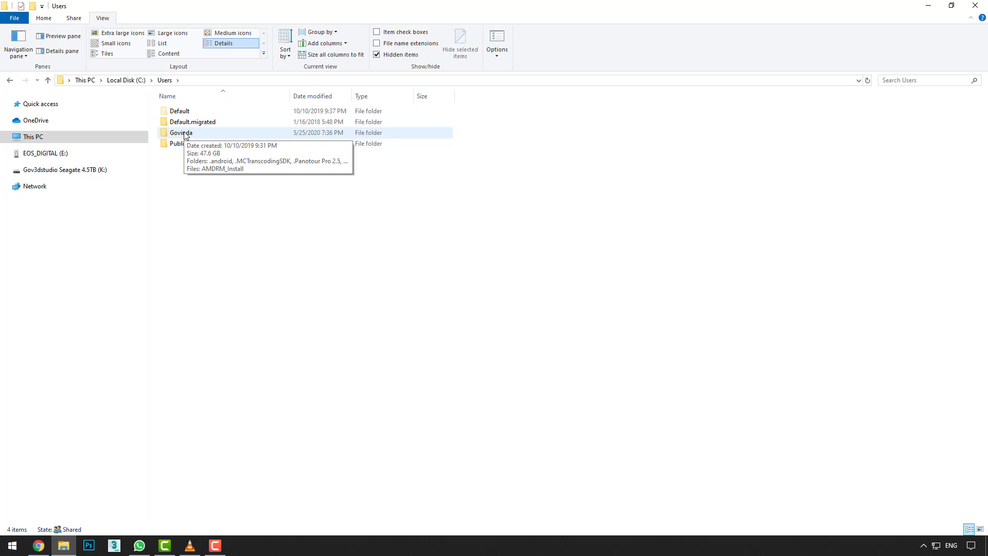
pyautogui.doubleClick(184, 133)
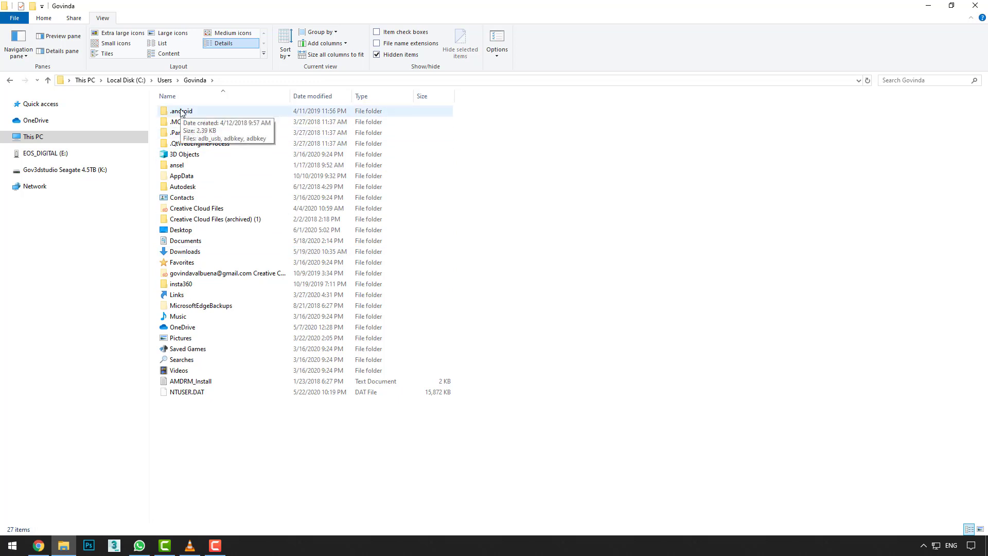
pyautogui.doubleClick(180, 176)
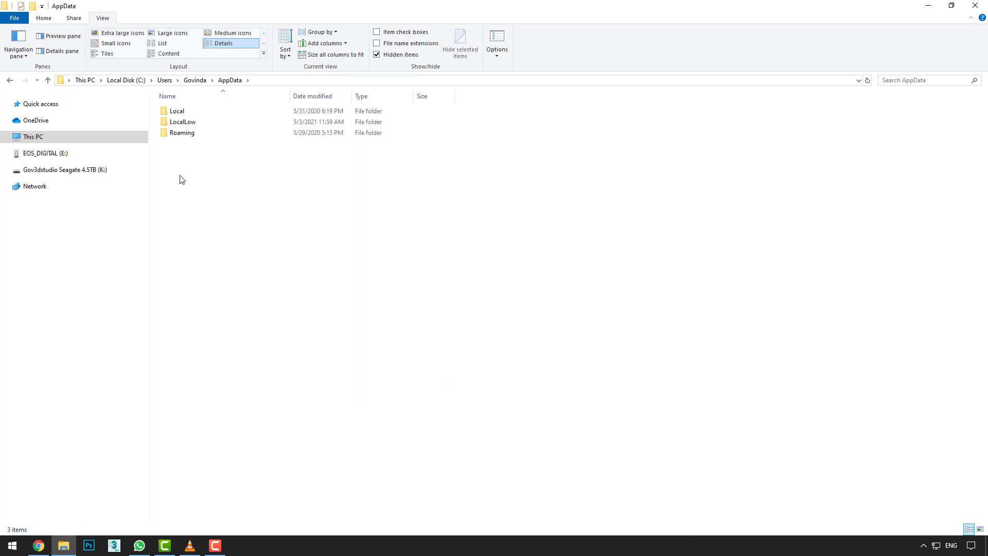
pyautogui.doubleClick(186, 137)
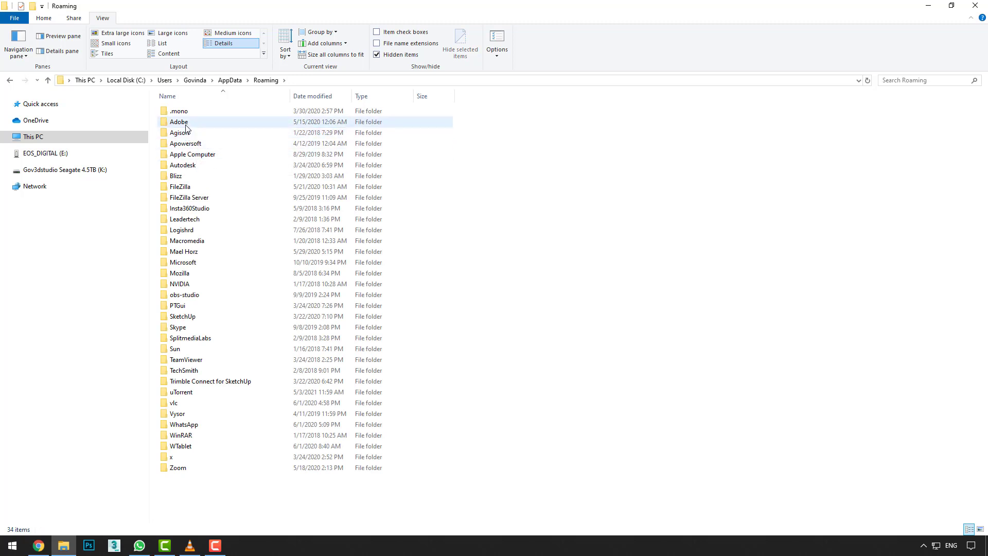
pyautogui.doubleClick(186, 123)
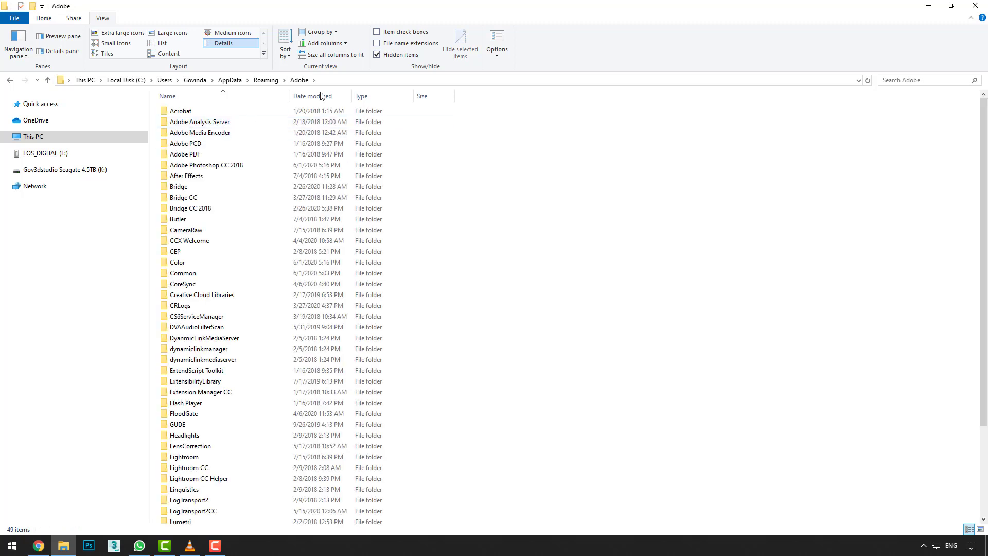
pyautogui.scroll(-4, 235, 262)
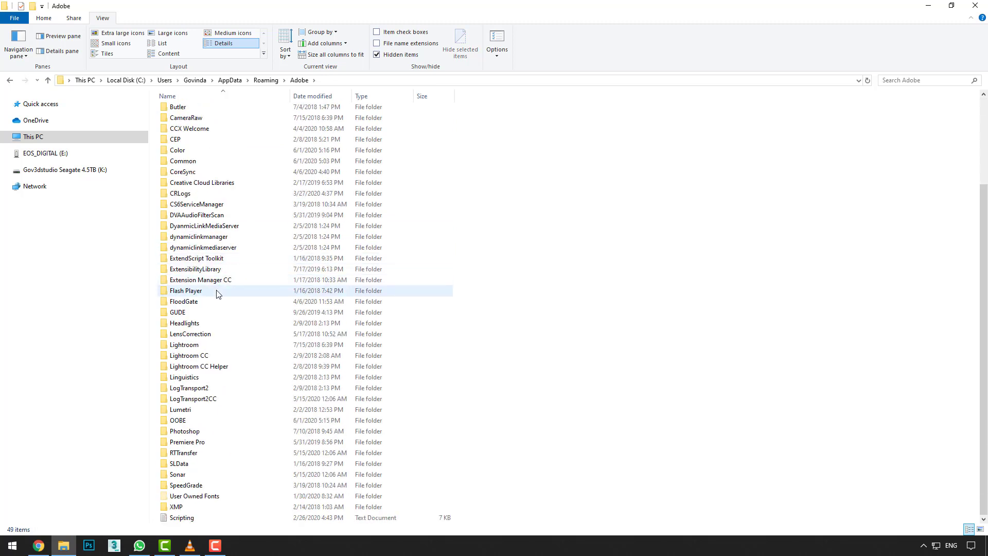
pyautogui.doubleClick(195, 432)
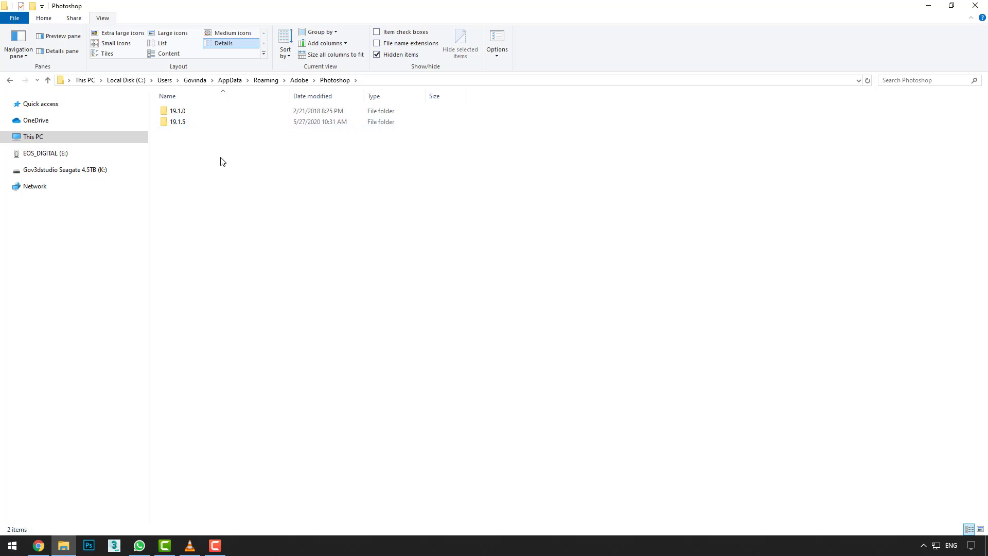
pyautogui.moveTo(222, 159); pyautogui.dragTo(175, 113)
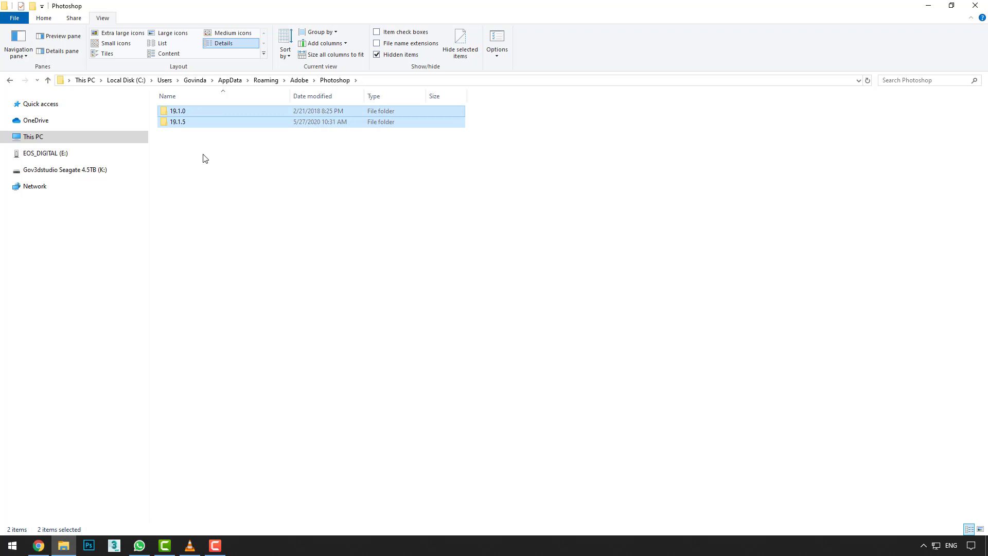
pyautogui.rightClick(187, 124)
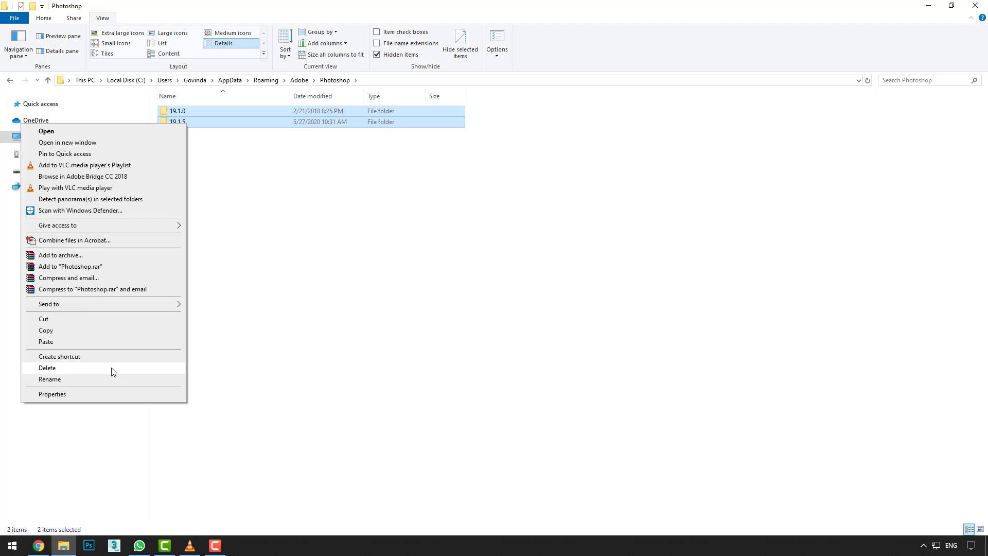
pyautogui.click(272, 245)
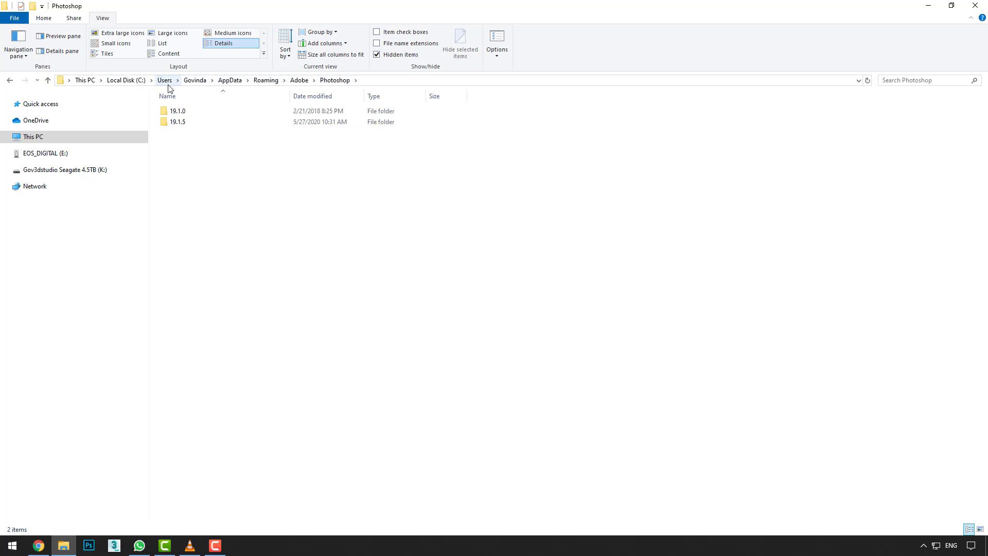
# Select folders 19.1.0 and 19.1.5 and copy them.
pyautogui.moveTo(192, 143); pyautogui.dragTo(175, 114)
pyautogui.rightClick(184, 126)
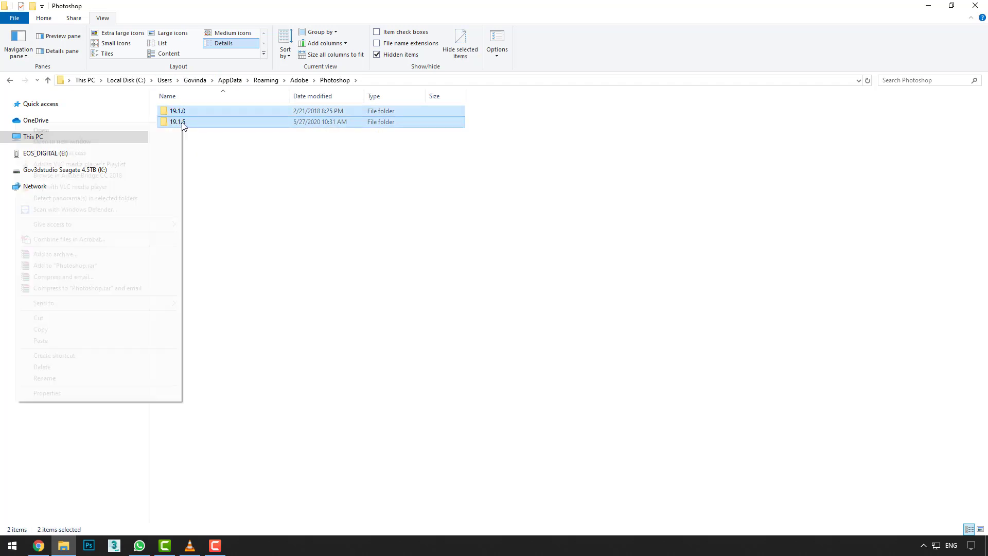
pyautogui.click(118, 329)
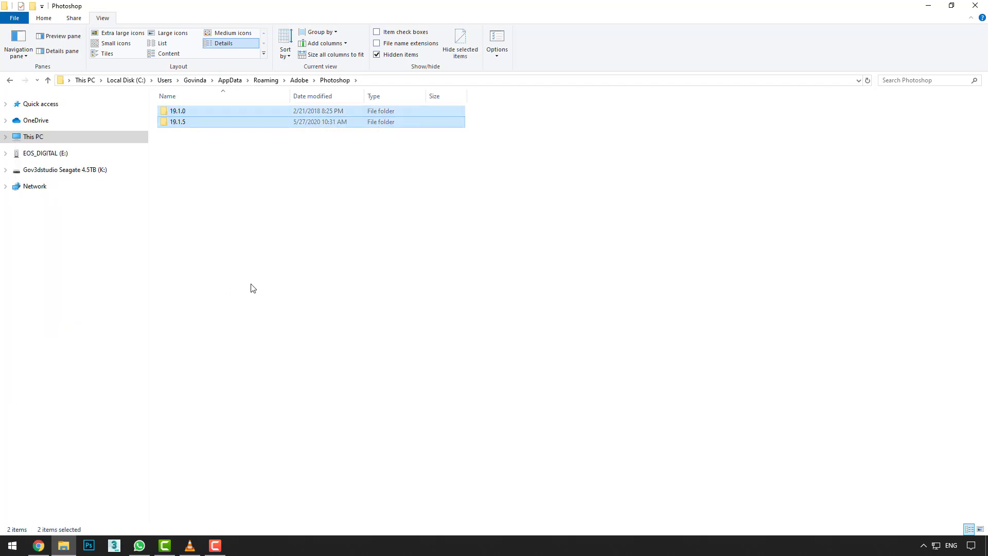